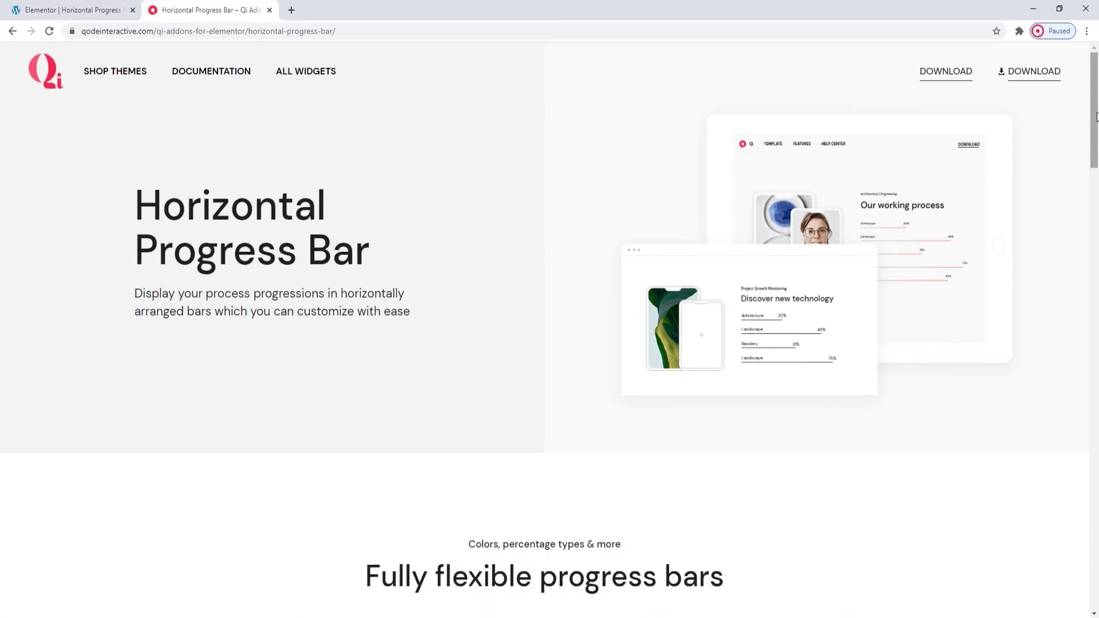
Scroll the horizontal progress bar demo down to the 'Floating on' and 'Fixed style' examples
{"action": "left_click_drag", "start_coordinate": [1096, 117], "coordinate": [1096, 195]}
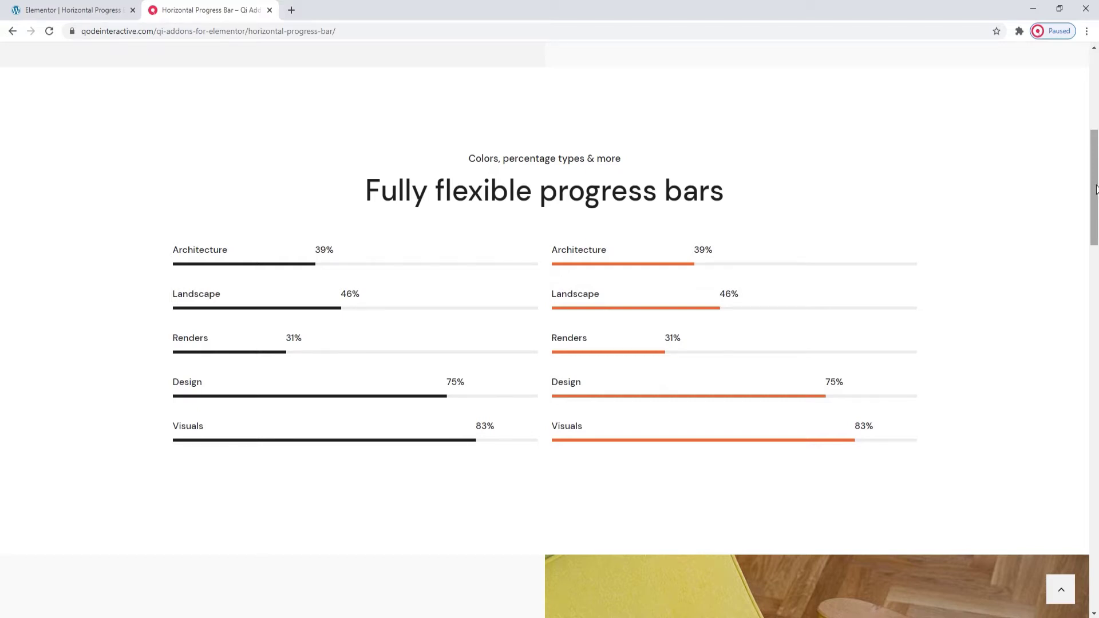
{"action": "left_click_drag", "start_coordinate": [1096, 189], "coordinate": [1096, 281]}
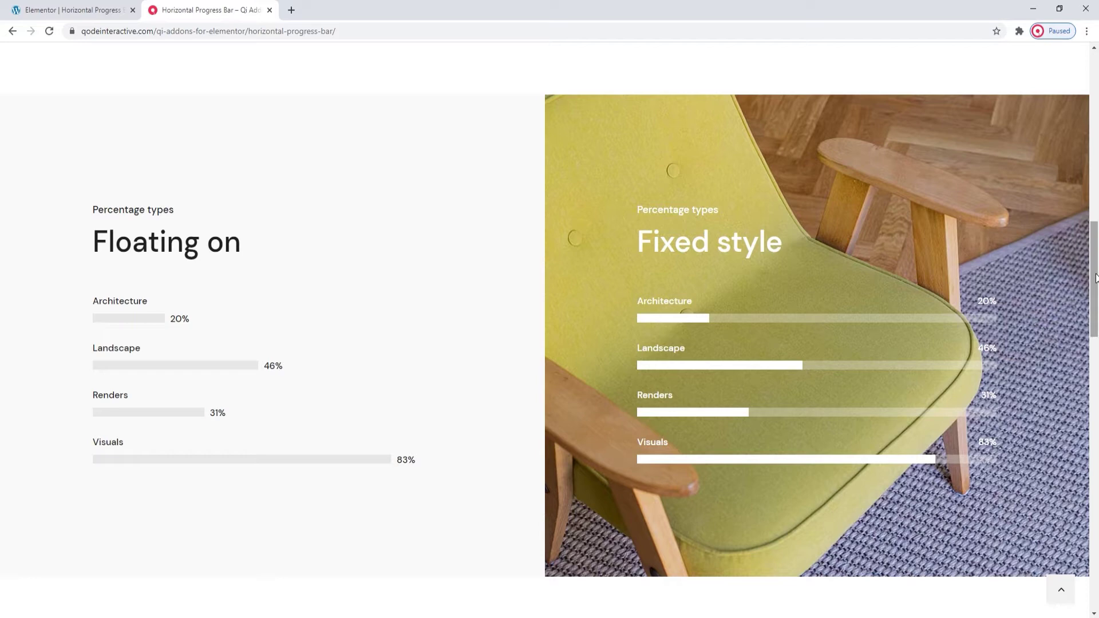
Scroll past the gradient, pattern image and line color examples, then return to Elementor
{"action": "left_click_drag", "start_coordinate": [1096, 278], "coordinate": [1097, 371]}
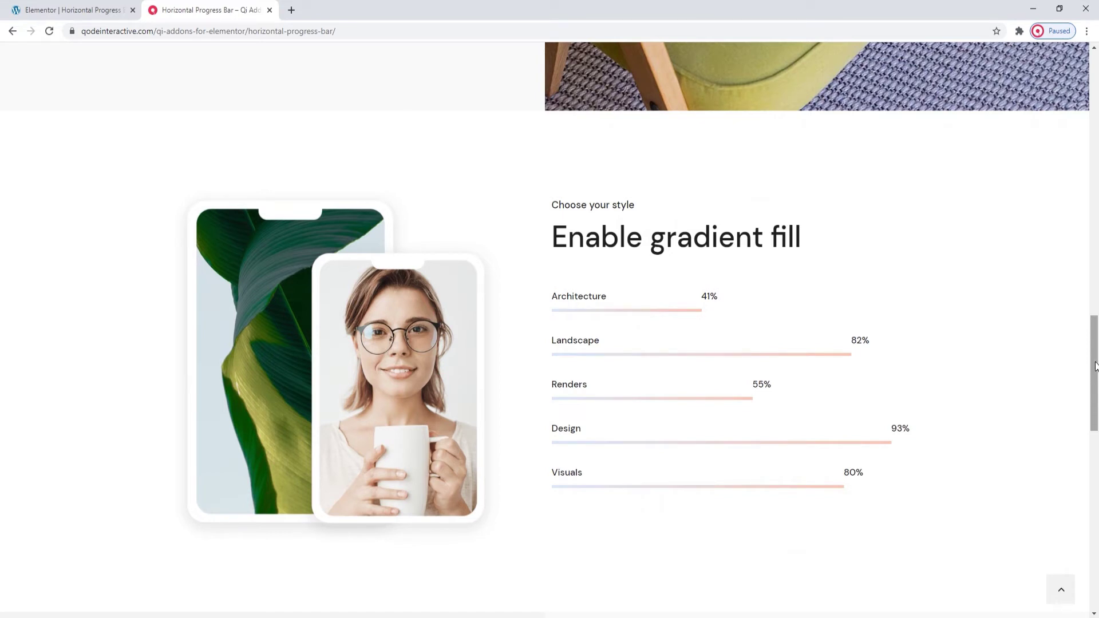
{"action": "left_click_drag", "start_coordinate": [1097, 366], "coordinate": [1098, 486]}
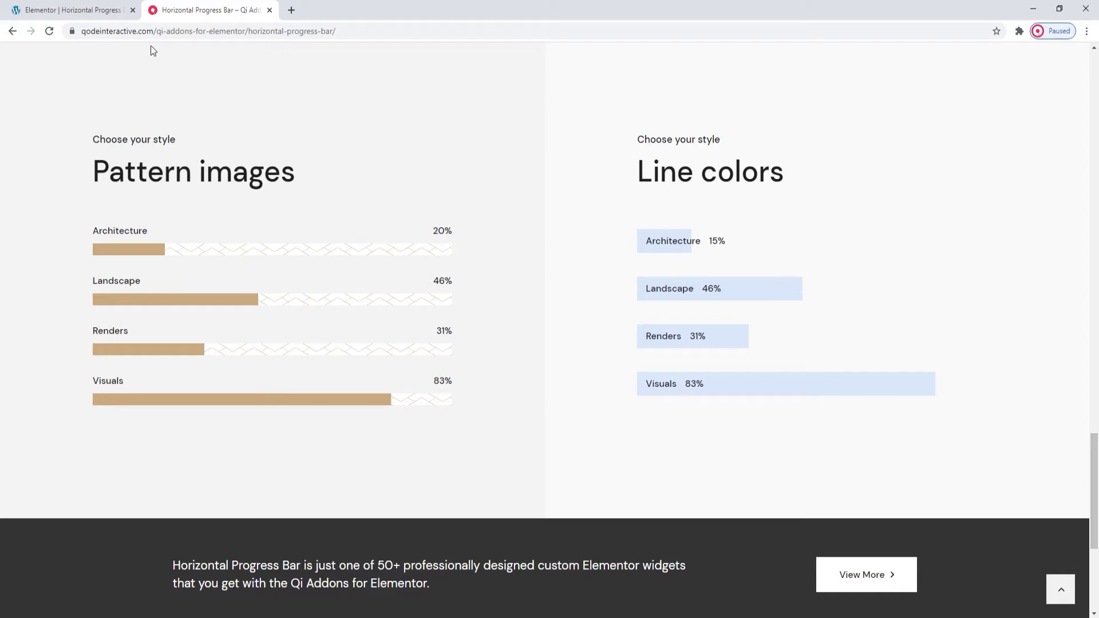
{"action": "left_click", "coordinate": [87, 8]}
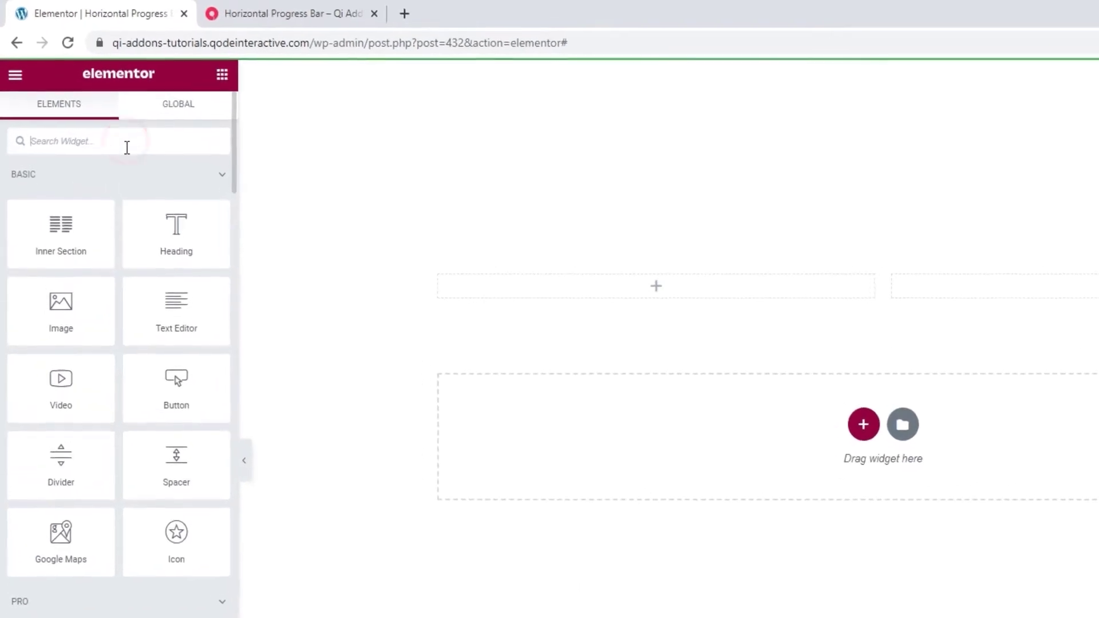
Search 'horizontal' and drop a Progress Bar - Horizontal widget into the left column
{"action": "left_click", "coordinate": [128, 148]}
{"action": "type", "text": "horiz"}
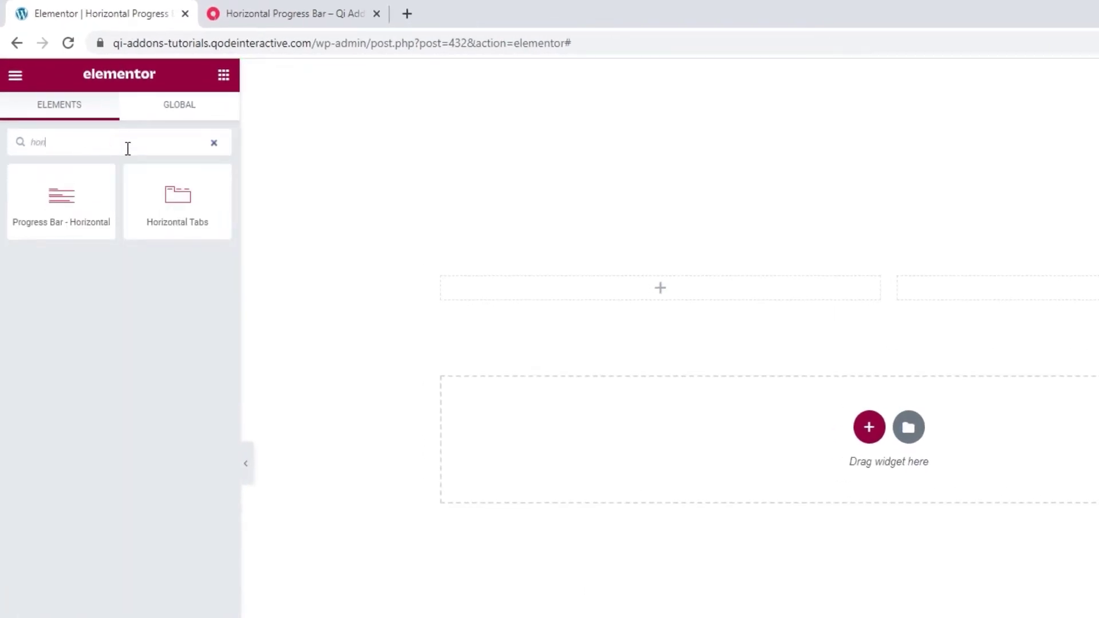
{"action": "type", "text": "ontal"}
{"action": "left_click_drag", "start_coordinate": [74, 201], "coordinate": [615, 302]}
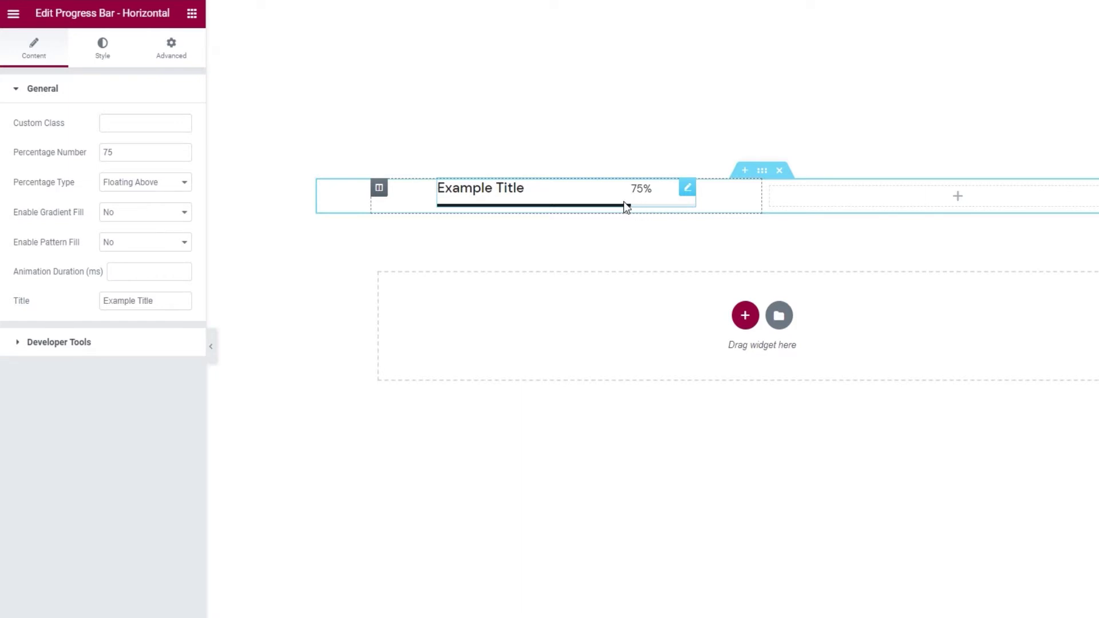
{"action": "left_click", "coordinate": [93, 53]}
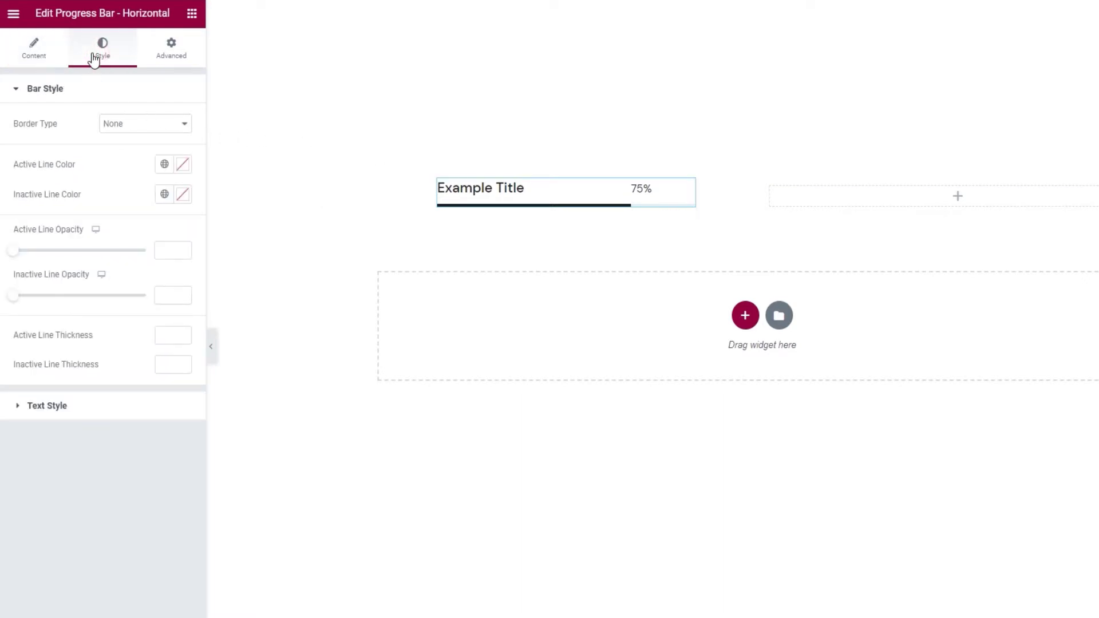
Color the active line #d9e7fa and set active and inactive line thickness to 40
{"action": "left_click", "coordinate": [182, 167]}
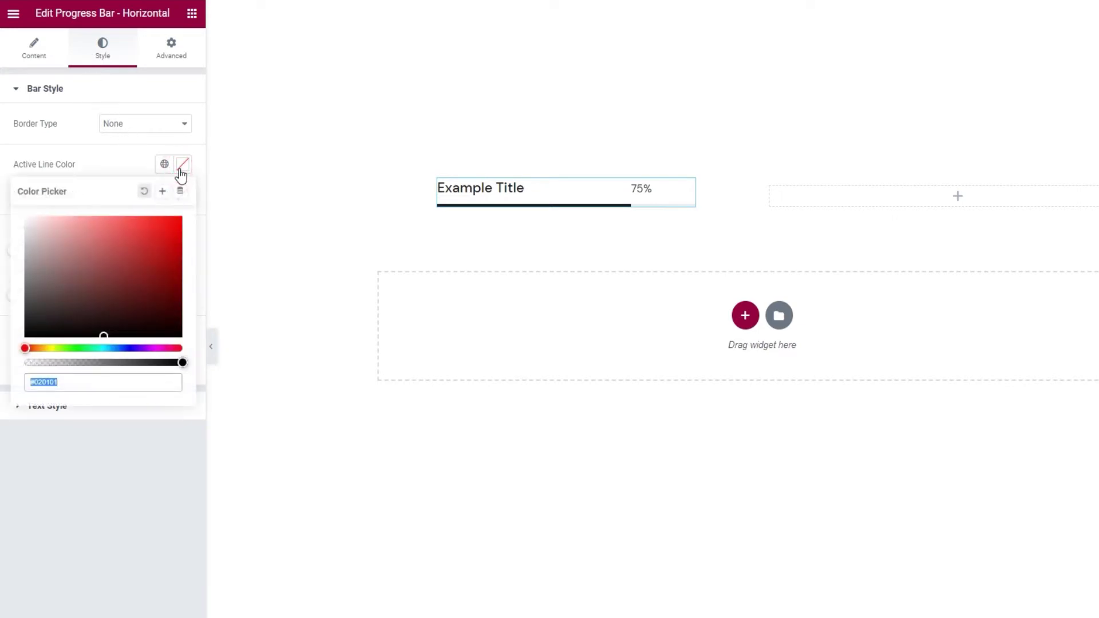
{"action": "type", "text": "#d9e7fa"}
{"action": "left_click", "coordinate": [135, 176]}
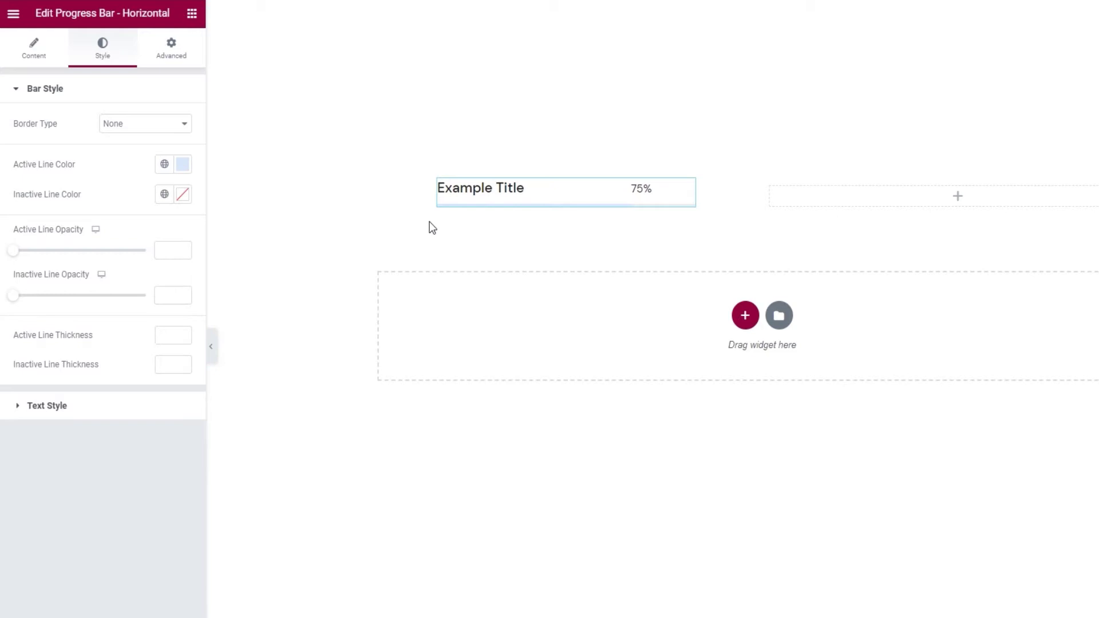
{"action": "left_click", "coordinate": [171, 338]}
{"action": "type", "text": "40"}
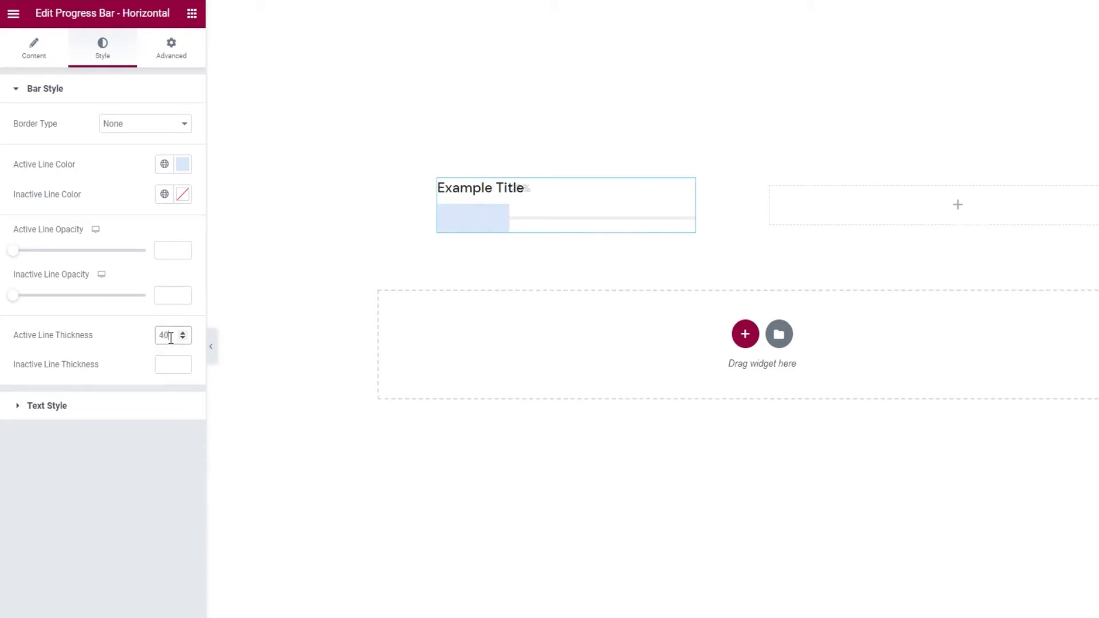
{"action": "left_click", "coordinate": [160, 370]}
{"action": "type", "text": "1"}
{"action": "type", "text": "0"}
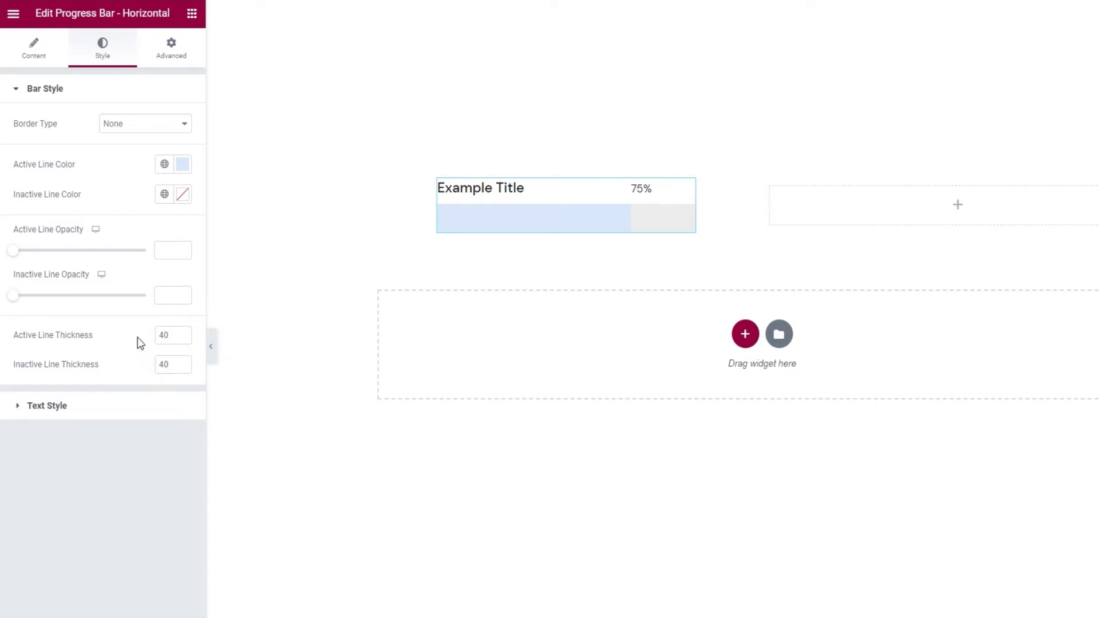
{"action": "left_click", "coordinate": [35, 60]}
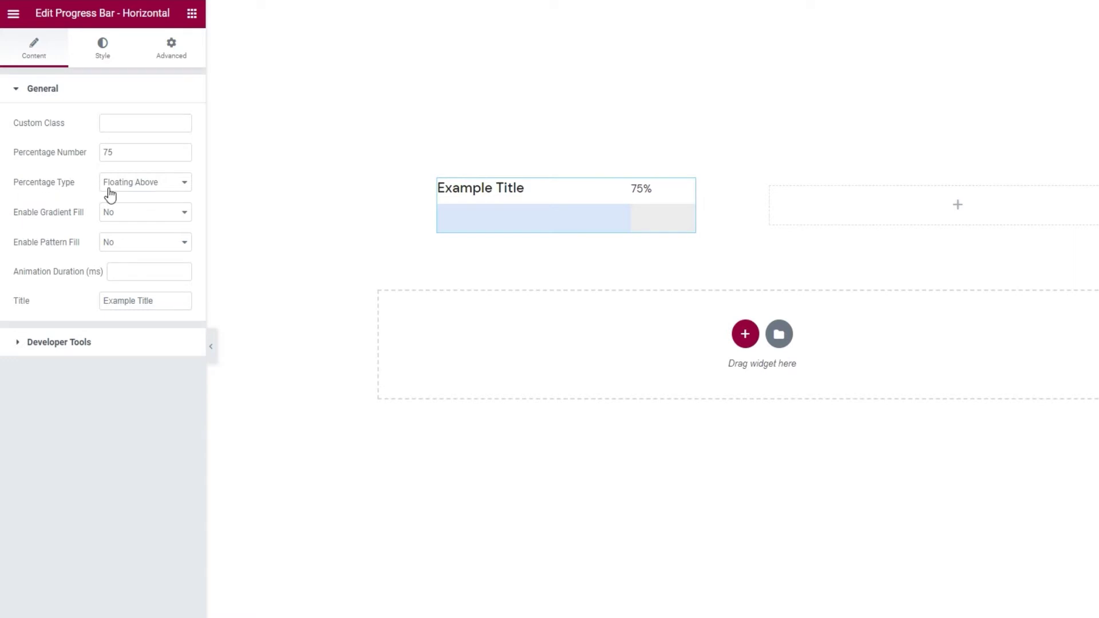
Set Percentage Type to Fixed On after trying Fixed Above and Floating On
{"action": "left_click", "coordinate": [171, 192]}
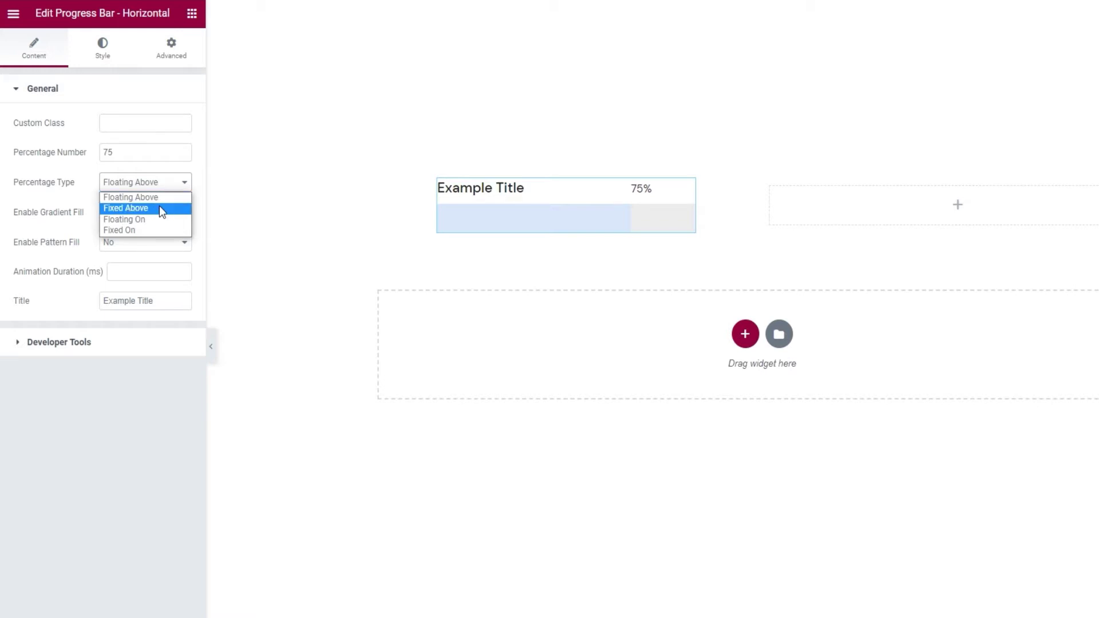
{"action": "left_click", "coordinate": [159, 206]}
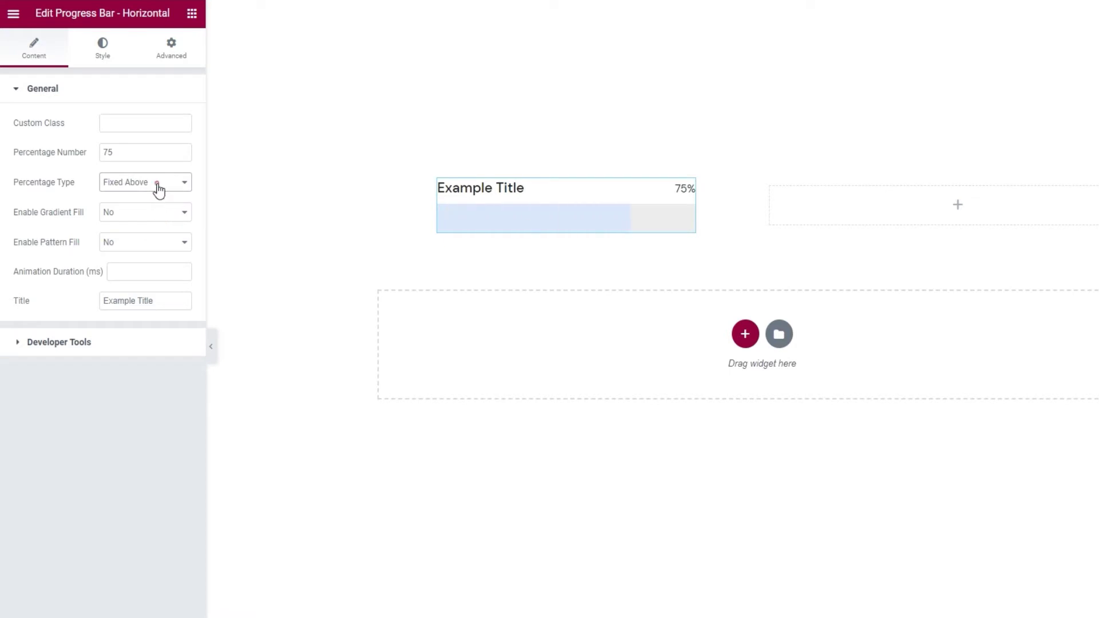
{"action": "left_click", "coordinate": [156, 186]}
{"action": "left_click", "coordinate": [156, 218]}
{"action": "left_click", "coordinate": [157, 189]}
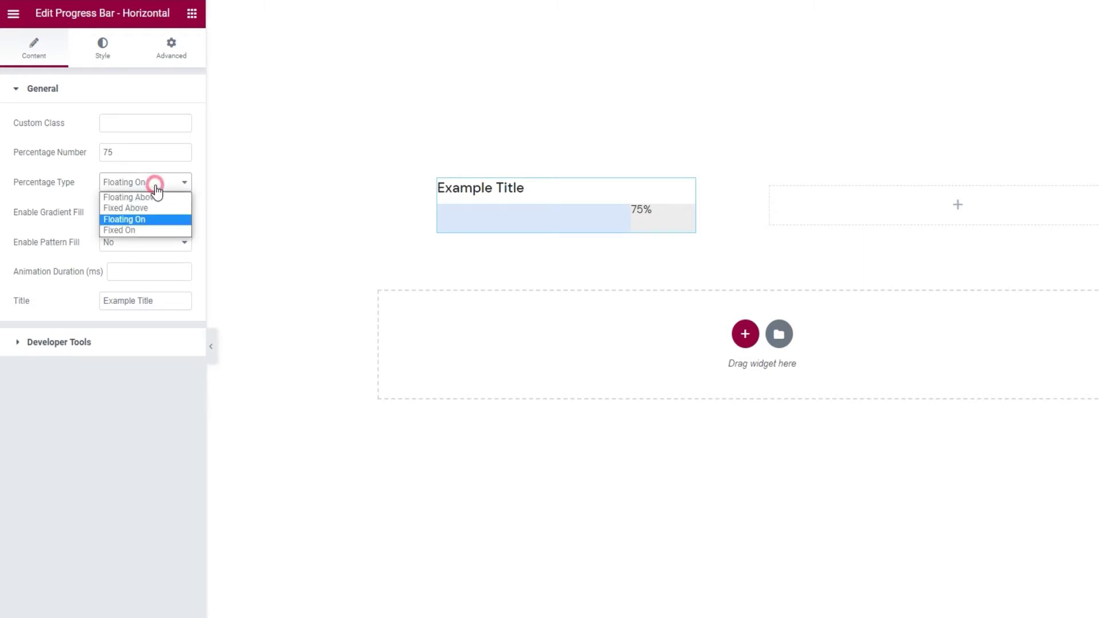
{"action": "left_click", "coordinate": [158, 227]}
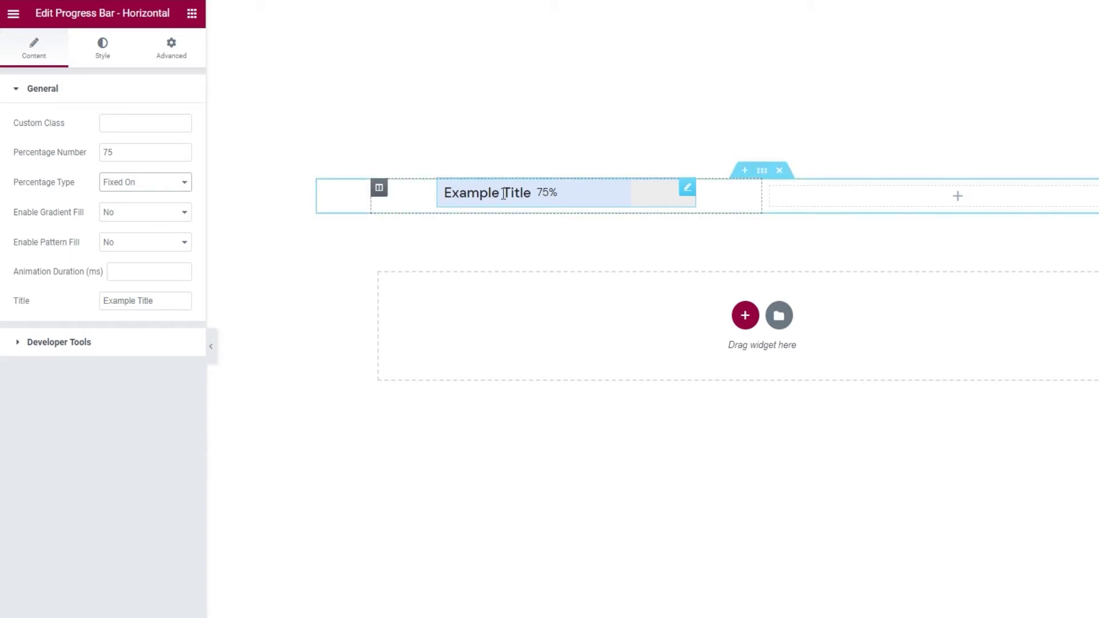
Change the bar's title to 'Architecture' and its percentage to 15
{"action": "left_click_drag", "start_coordinate": [162, 301], "coordinate": [88, 301]}
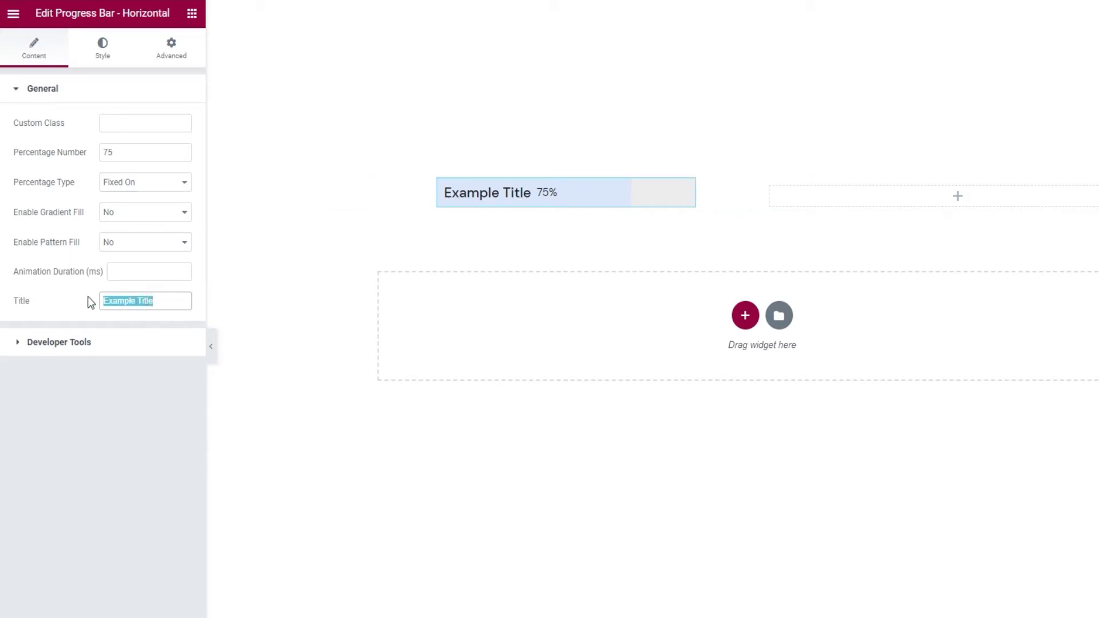
{"action": "type", "text": "Architecture"}
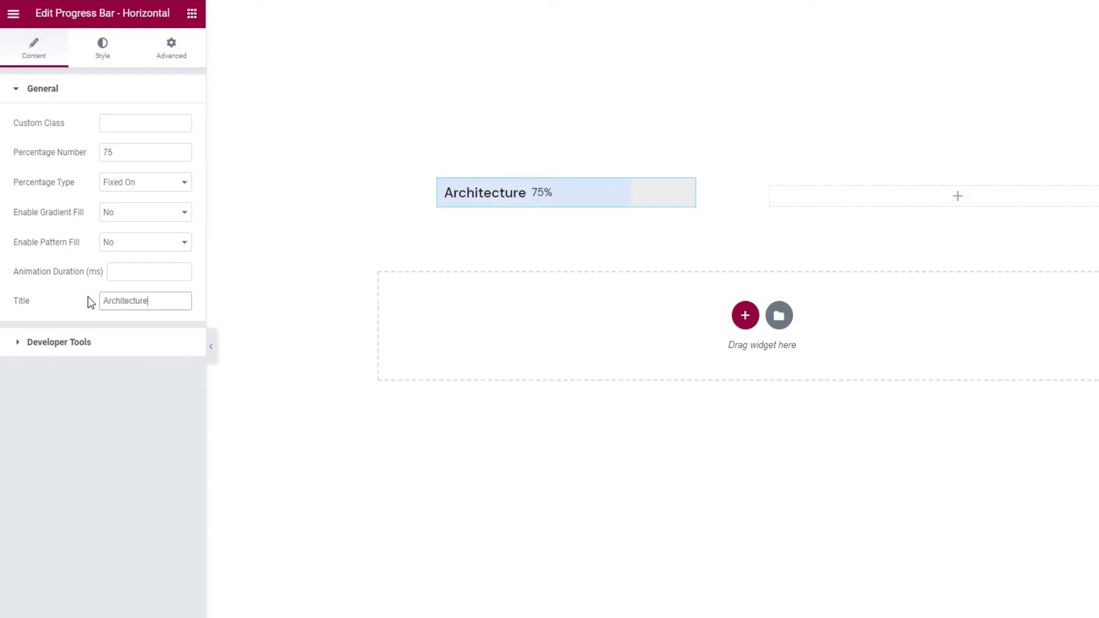
{"action": "left_click_drag", "start_coordinate": [126, 152], "coordinate": [91, 154]}
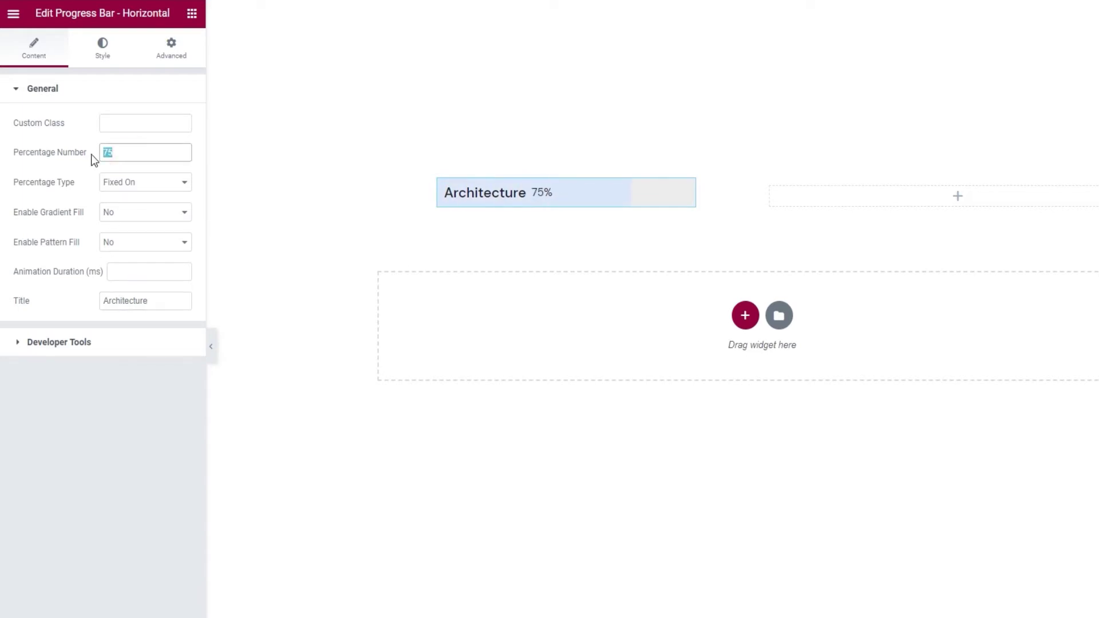
{"action": "type", "text": "15"}
{"action": "left_click", "coordinate": [87, 197]}
Enable gradient fill with a red start colour and a green end colour
{"action": "left_click", "coordinate": [123, 213]}
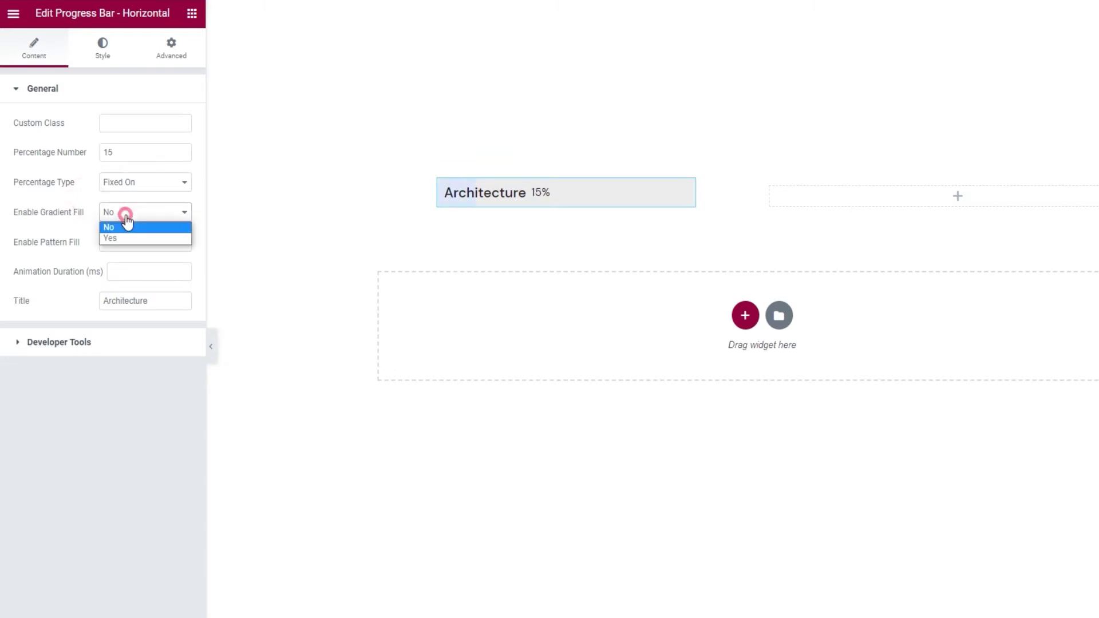
{"action": "left_click", "coordinate": [139, 235]}
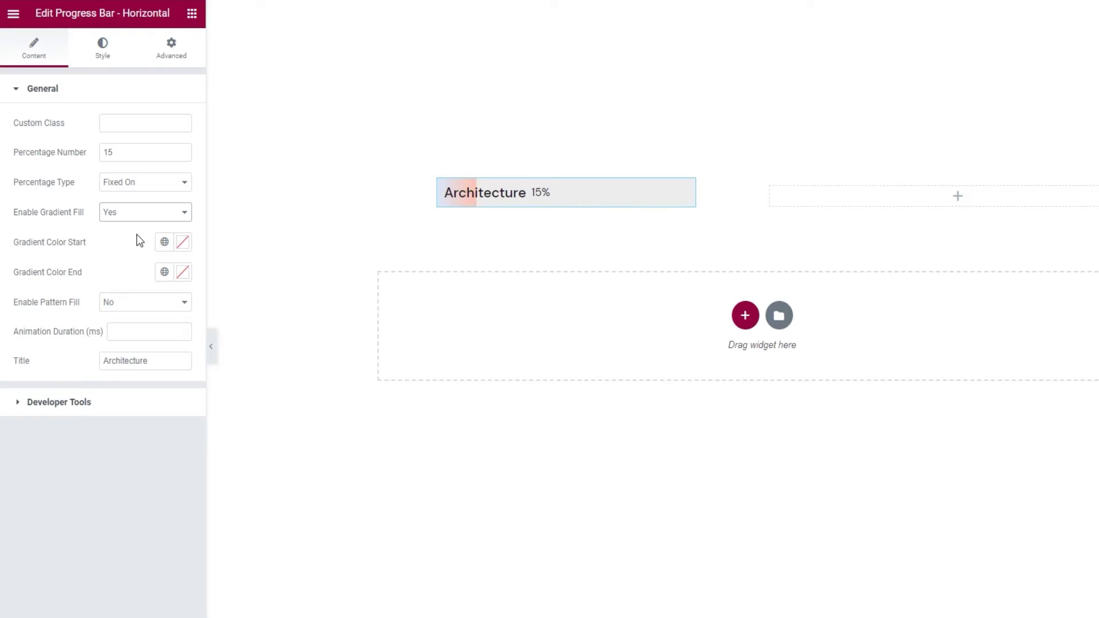
{"action": "left_click", "coordinate": [183, 242]}
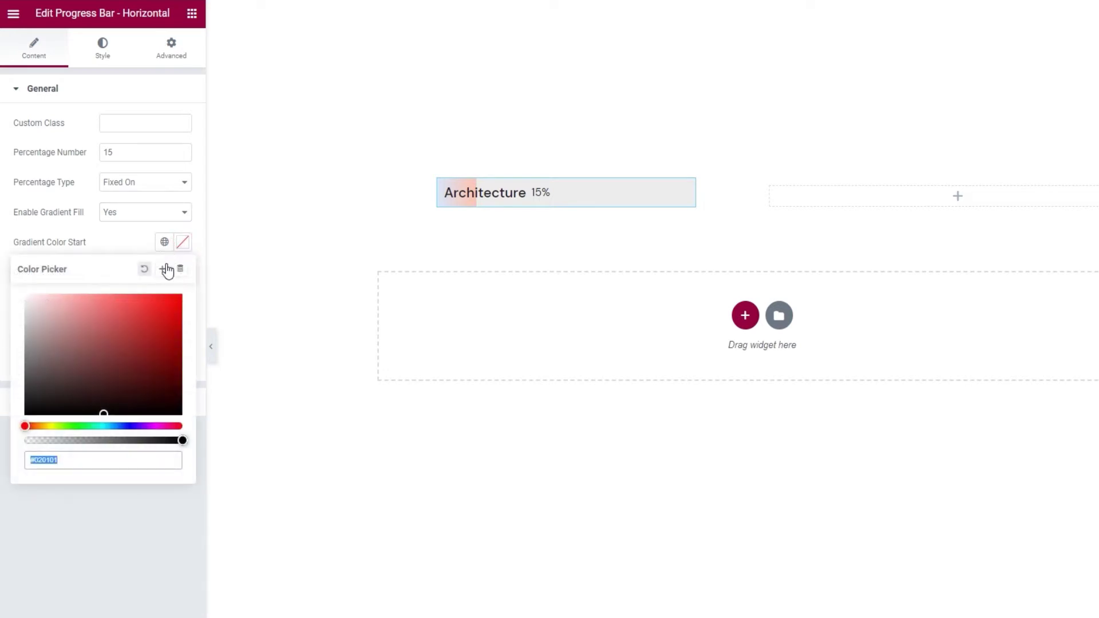
{"action": "left_click", "coordinate": [147, 313]}
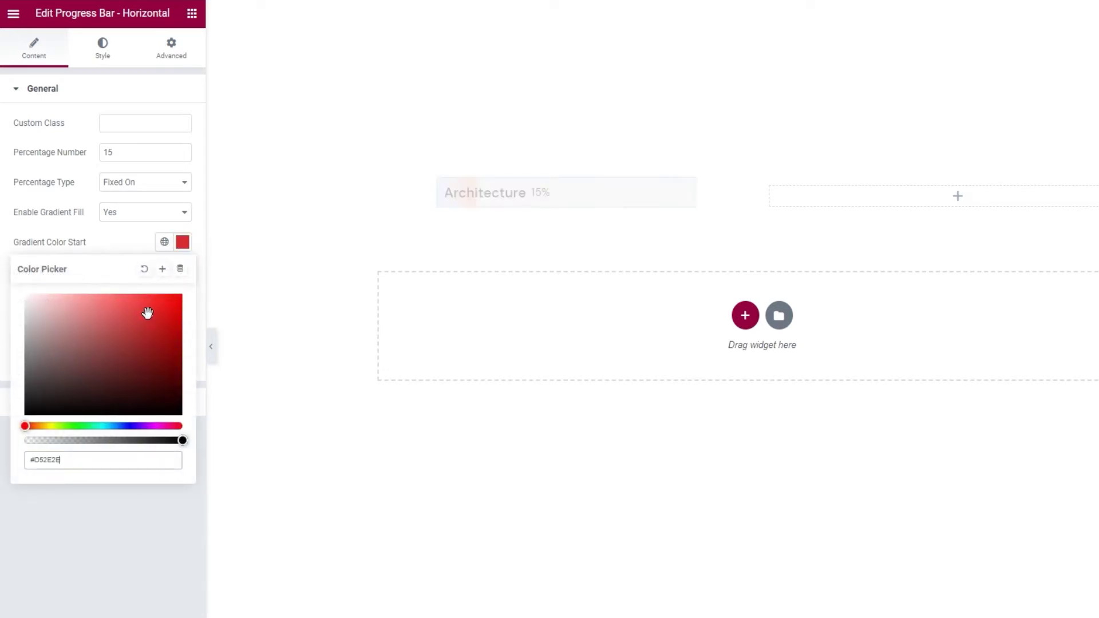
{"action": "left_click", "coordinate": [137, 241]}
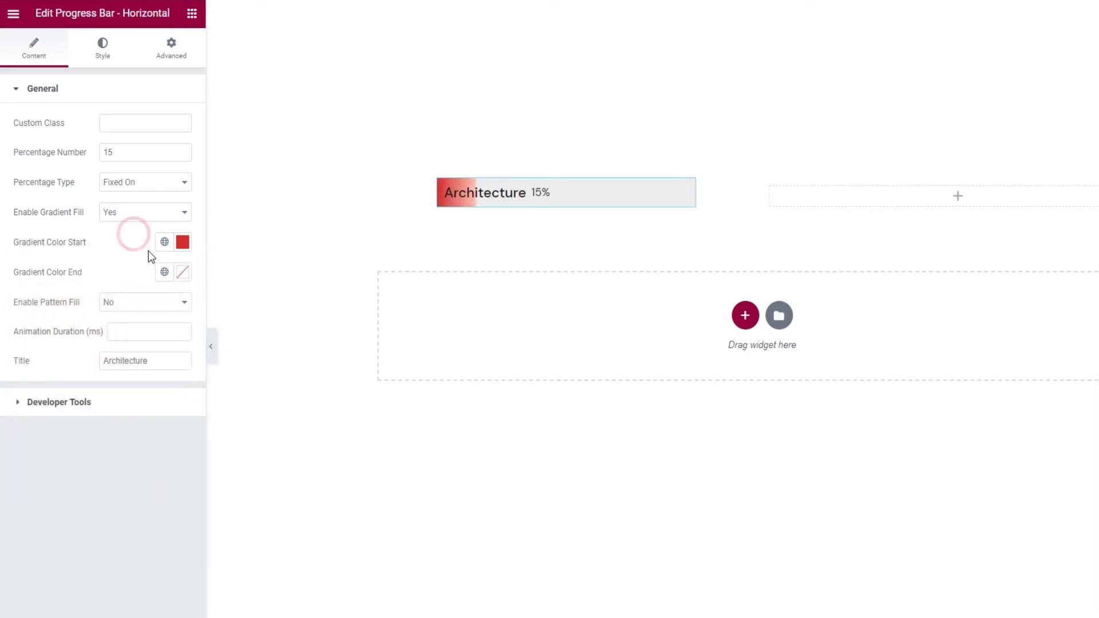
{"action": "left_click", "coordinate": [181, 272]}
{"action": "left_click", "coordinate": [81, 456]}
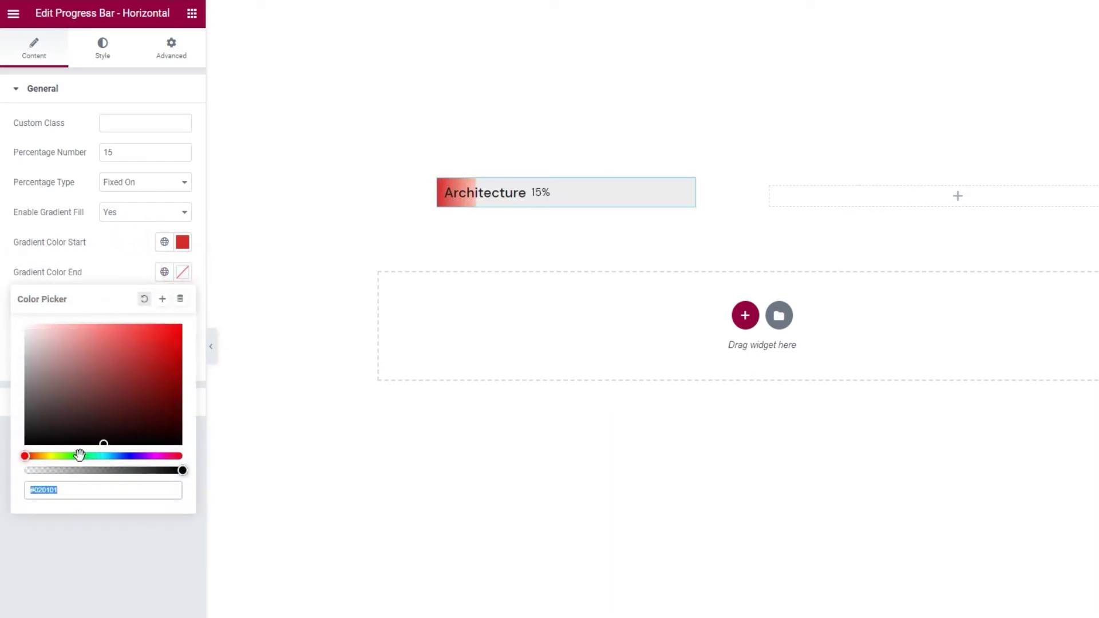
{"action": "left_click", "coordinate": [112, 368]}
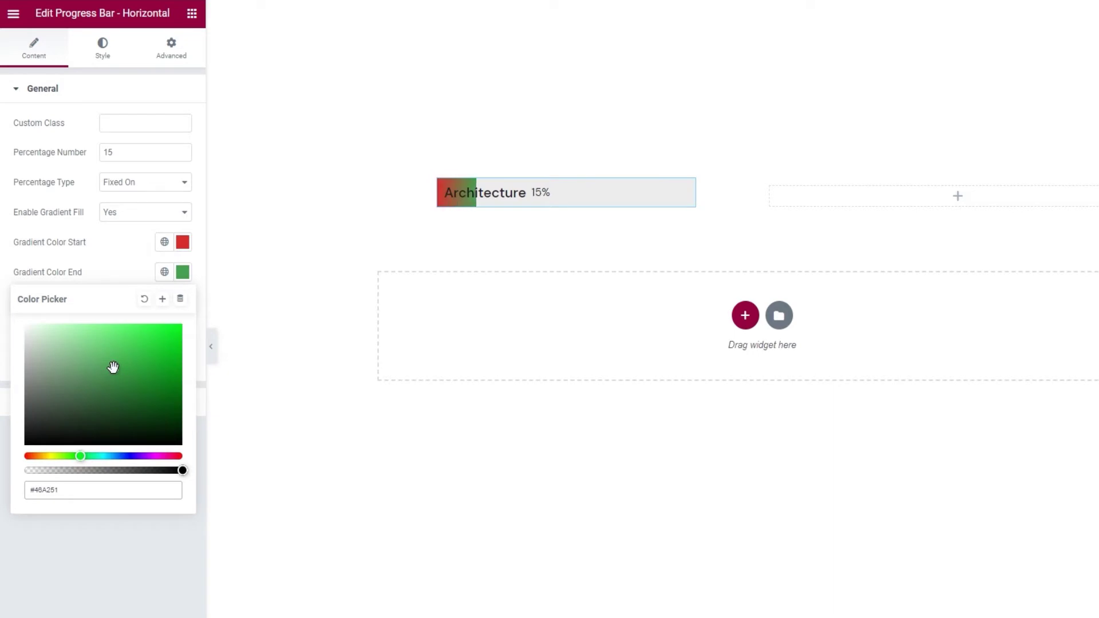
Clear both gradient colours and set Enable Gradient Fill back to No
{"action": "left_click", "coordinate": [144, 299]}
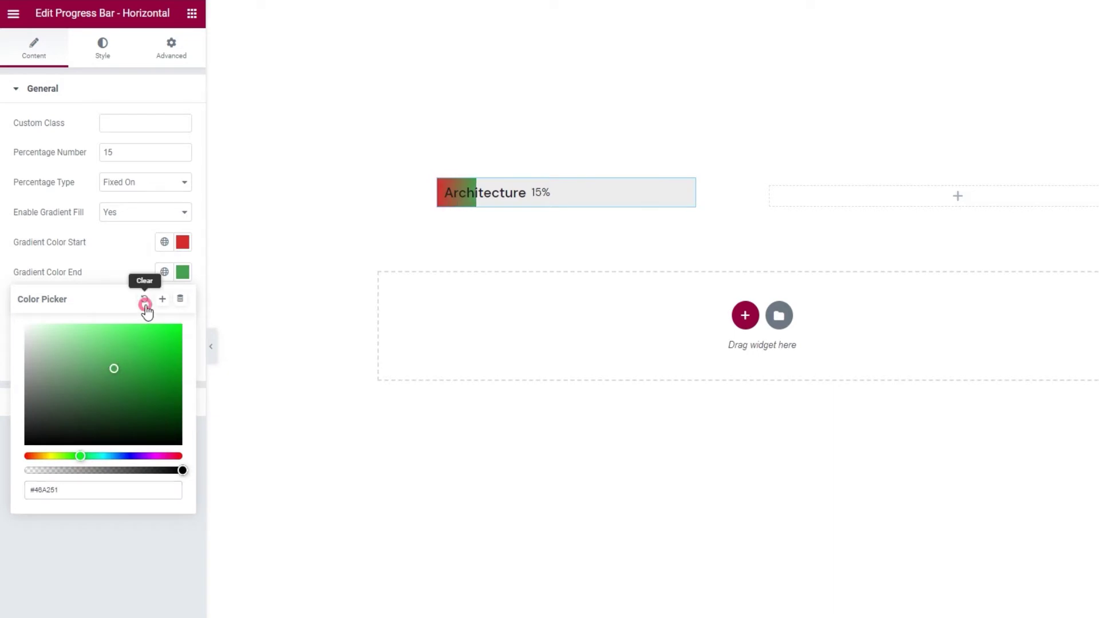
{"action": "left_click", "coordinate": [183, 243]}
{"action": "left_click", "coordinate": [144, 269]}
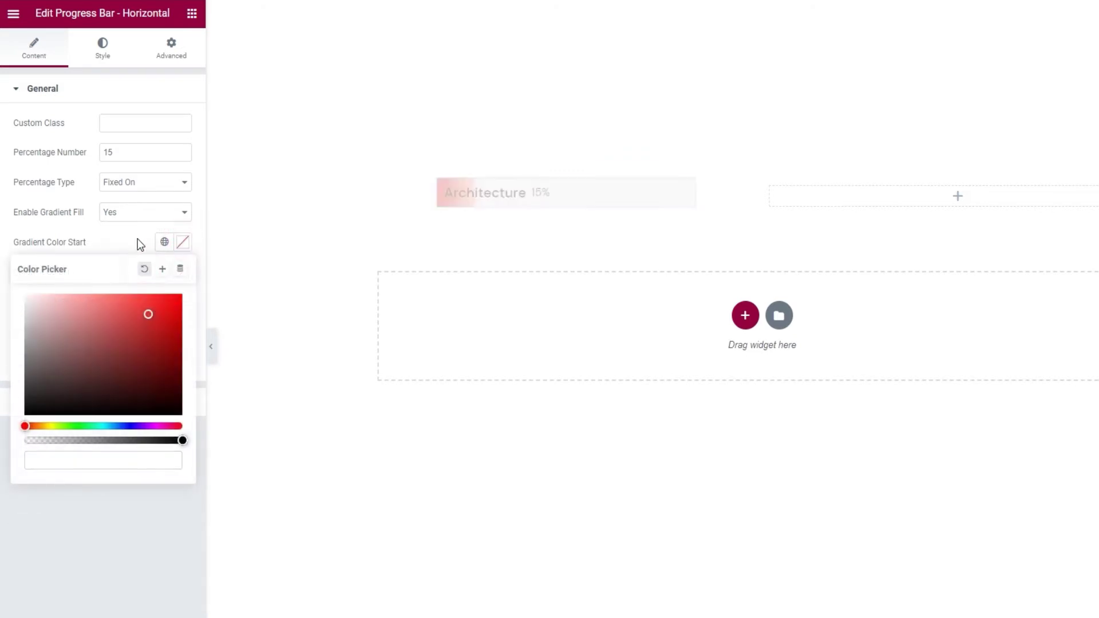
{"action": "left_click", "coordinate": [135, 213]}
{"action": "left_click", "coordinate": [131, 227]}
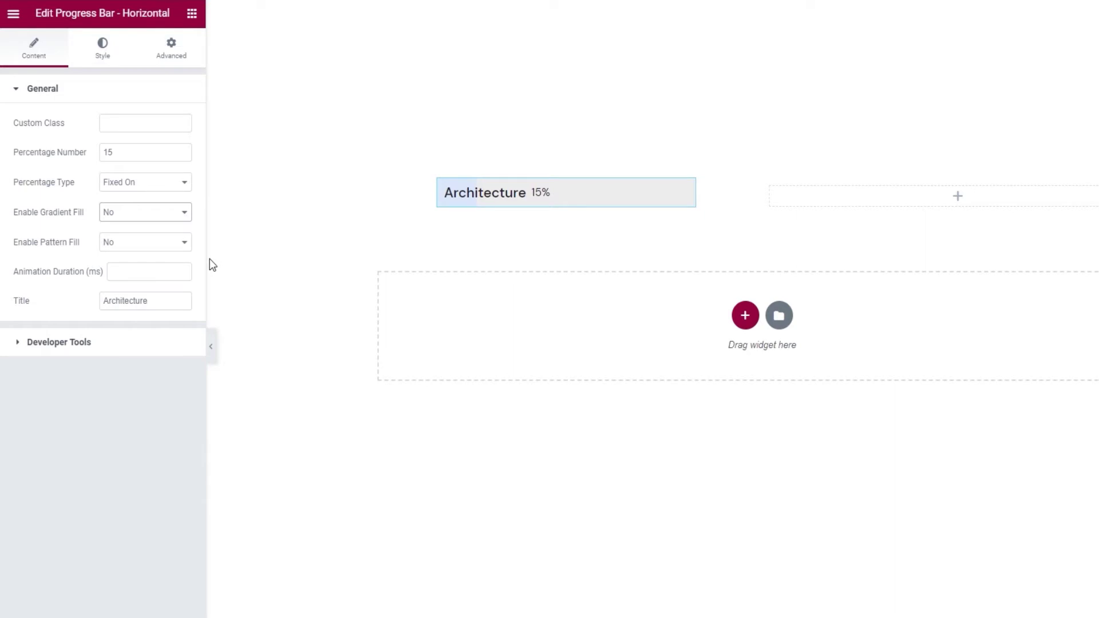
{"action": "left_click", "coordinate": [178, 242]}
Enable pattern fill on the Architecture bar and compare it with the Qi Addons pattern demo
{"action": "left_click", "coordinate": [153, 266]}
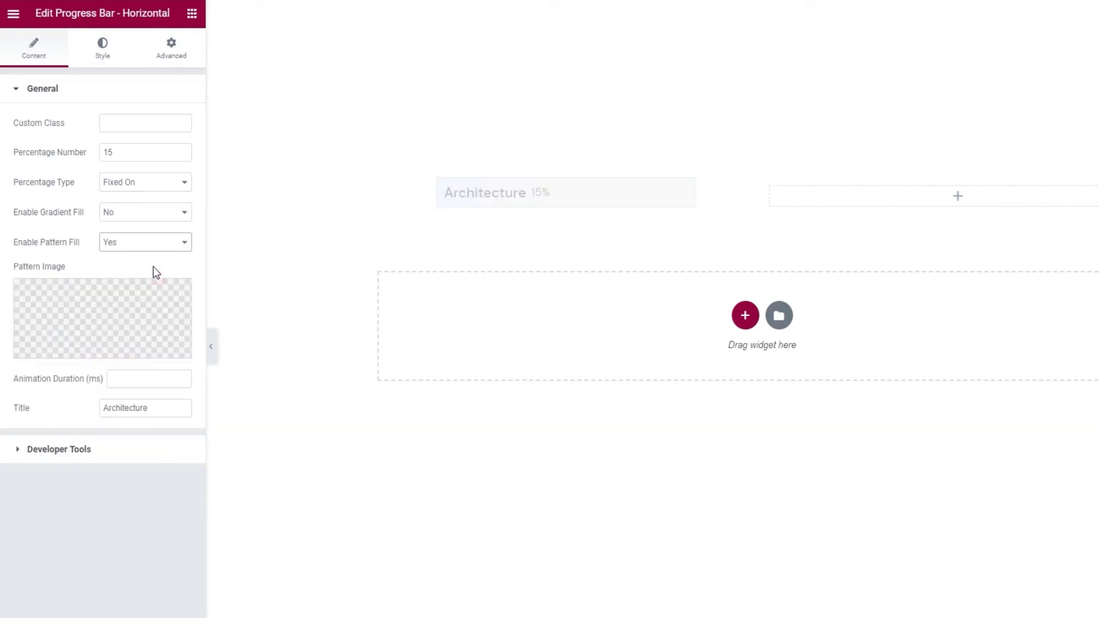
{"action": "mouse_move", "coordinate": [121, 316]}
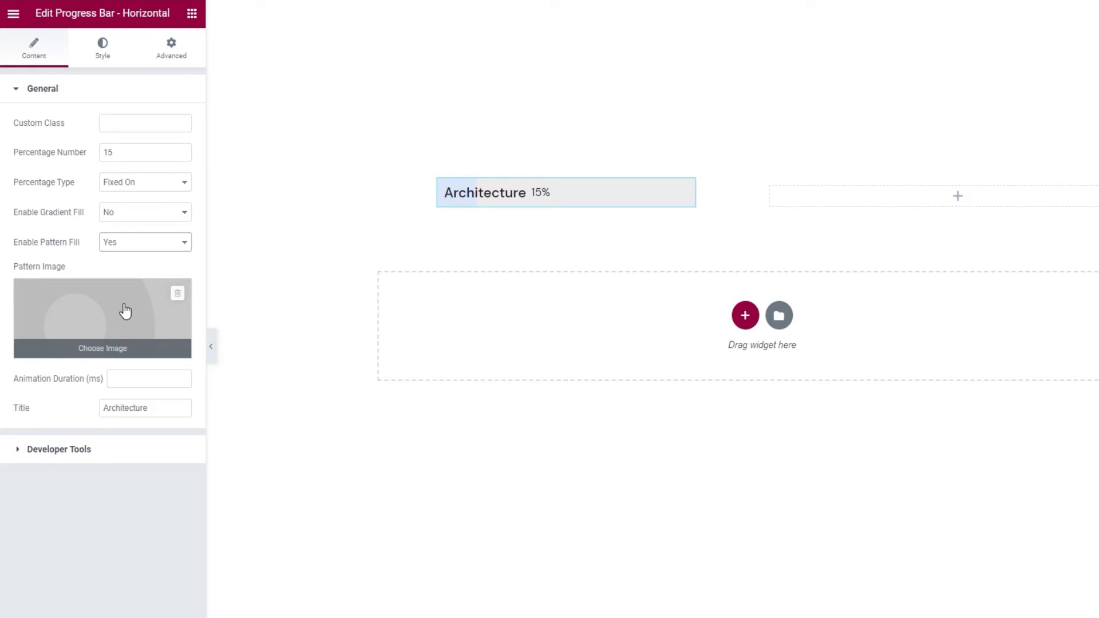
{"action": "left_click", "coordinate": [191, 12]}
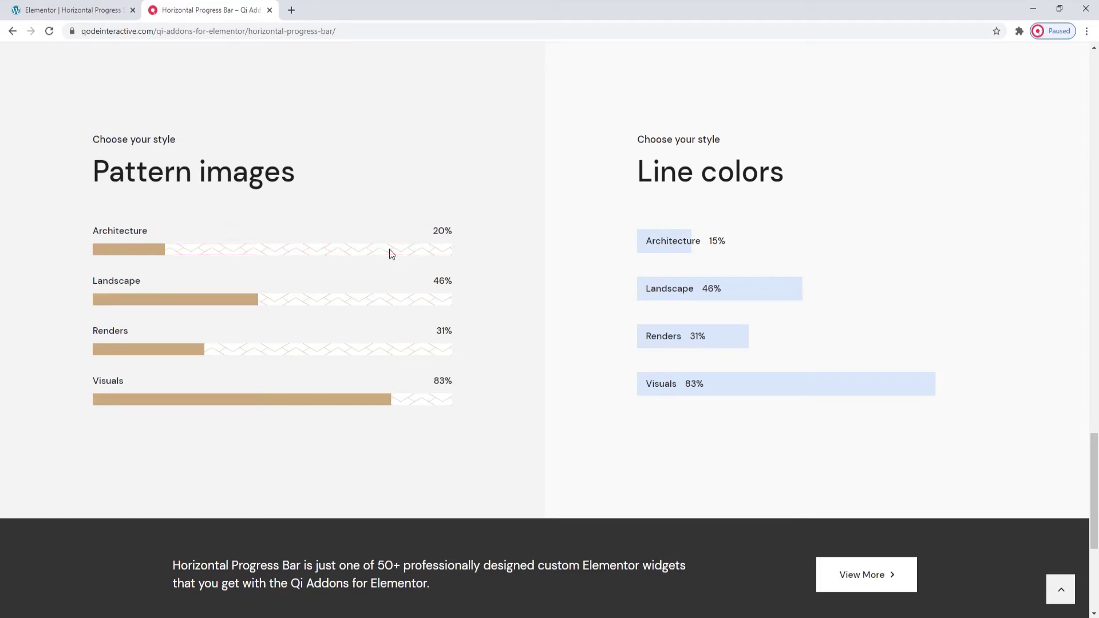
{"action": "left_click", "coordinate": [91, 10]}
Set pattern fill back to No and enter 500 ms as the animation duration
{"action": "left_click", "coordinate": [123, 247]}
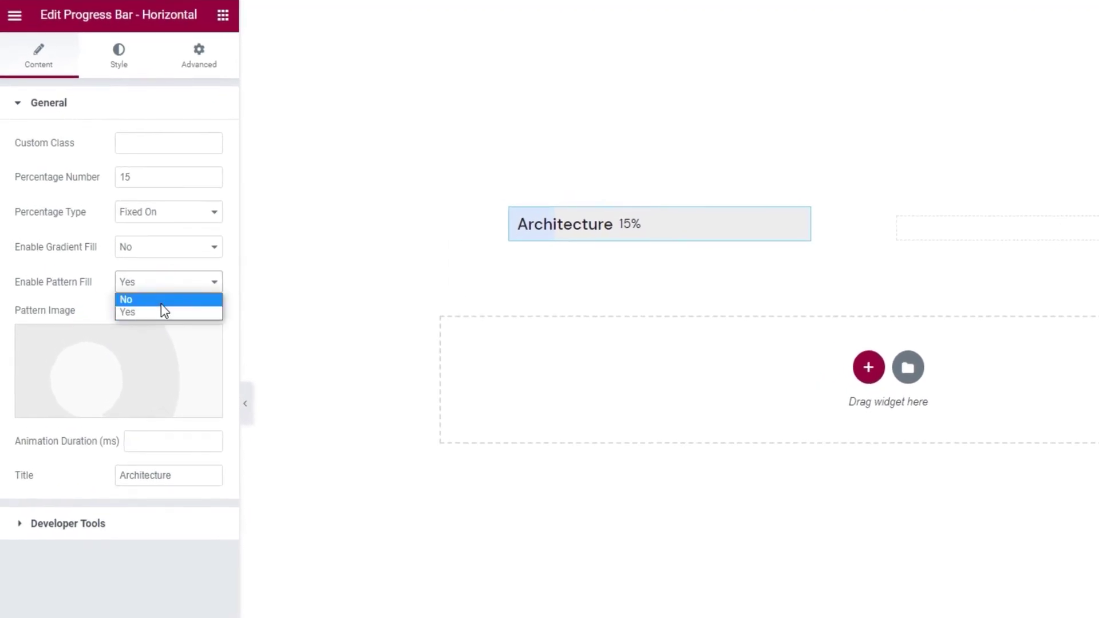
{"action": "left_click", "coordinate": [161, 299]}
{"action": "left_click", "coordinate": [161, 322]}
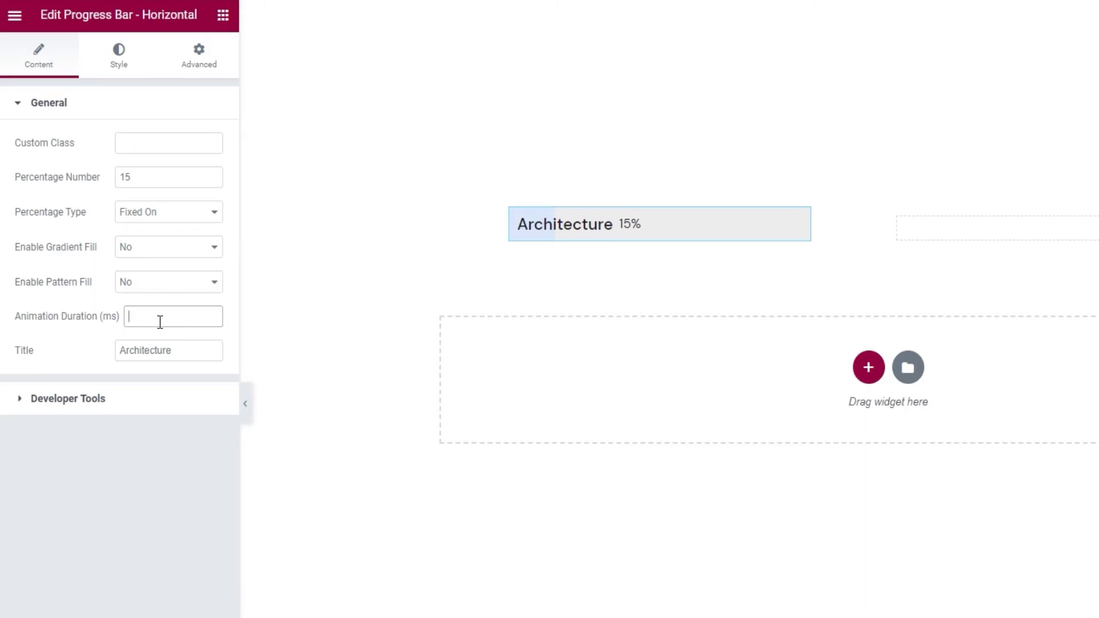
{"action": "type", "text": "500"}
{"action": "key", "text": "BackSpace"}
{"action": "key", "text": "BackSpace"}
{"action": "key", "text": "BackSpace"}
Under Developer Tools, turn Show Shortcode Snippet on and then back to No
{"action": "left_click", "coordinate": [97, 351]}
{"action": "left_click", "coordinate": [98, 400]}
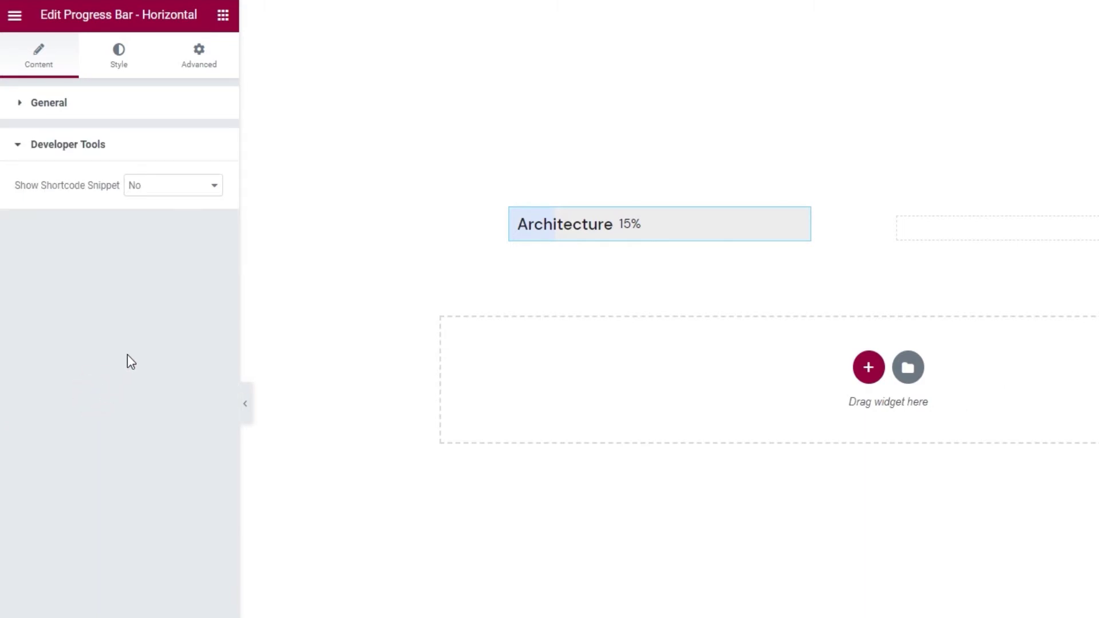
{"action": "left_click", "coordinate": [171, 198]}
{"action": "left_click", "coordinate": [171, 217]}
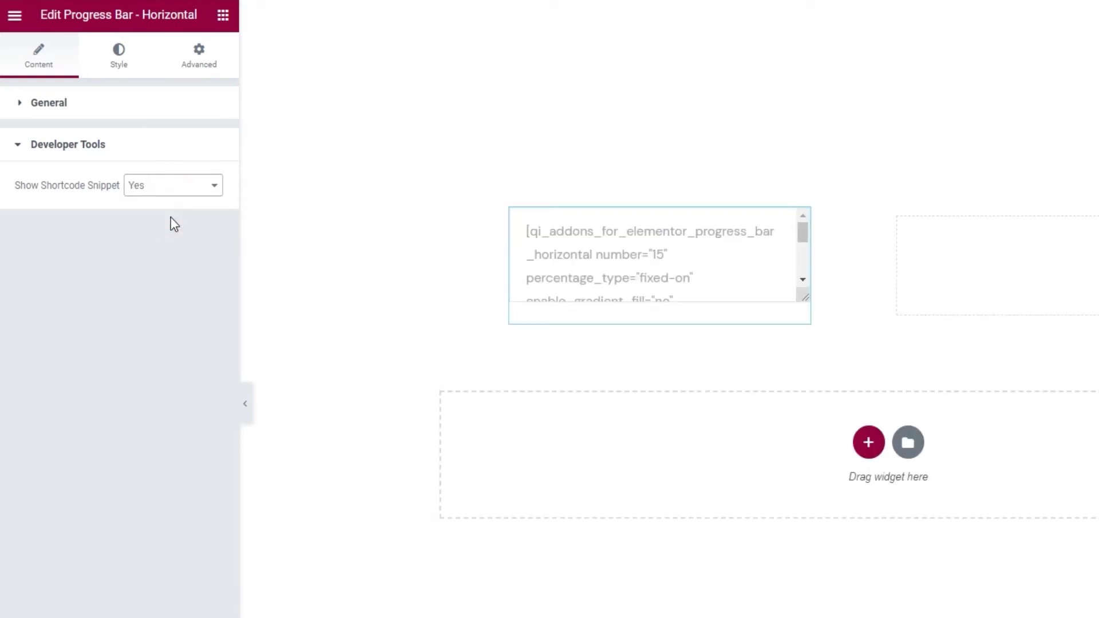
{"action": "scroll", "coordinate": [607, 258], "scroll_direction": "down", "scroll_amount": 5}
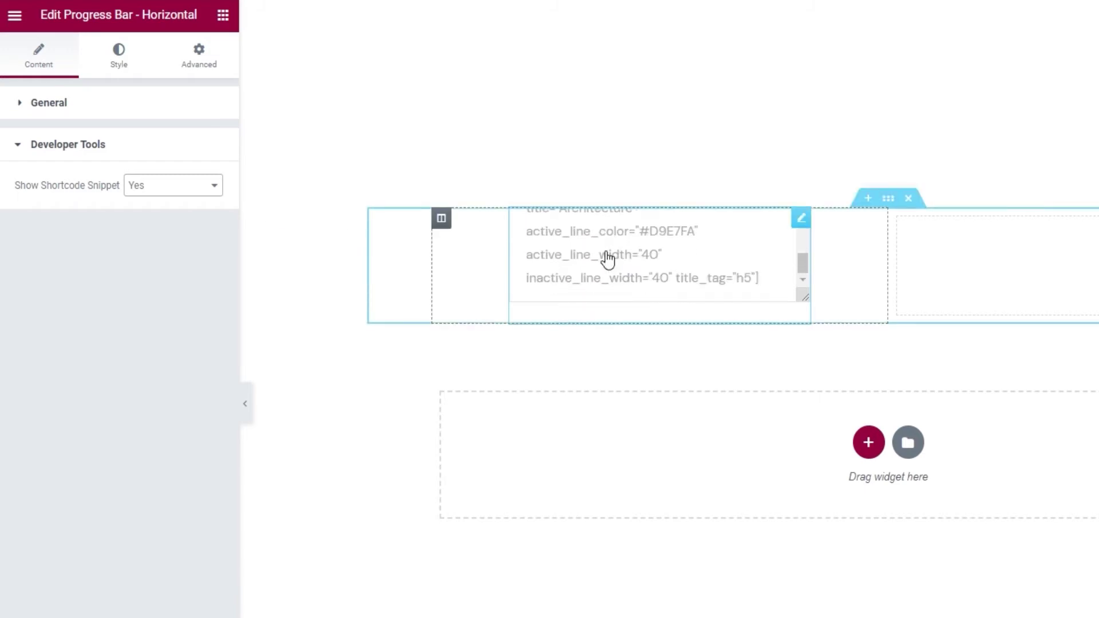
{"action": "scroll", "coordinate": [607, 259], "scroll_direction": "up", "scroll_amount": 5}
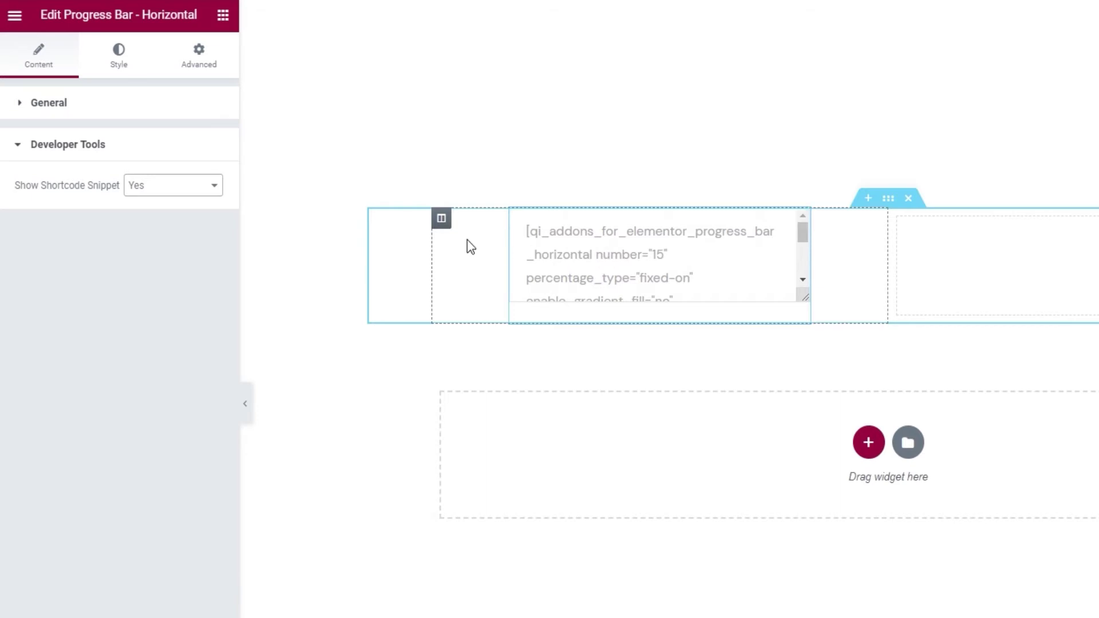
{"action": "left_click", "coordinate": [172, 189]}
{"action": "left_click", "coordinate": [173, 204]}
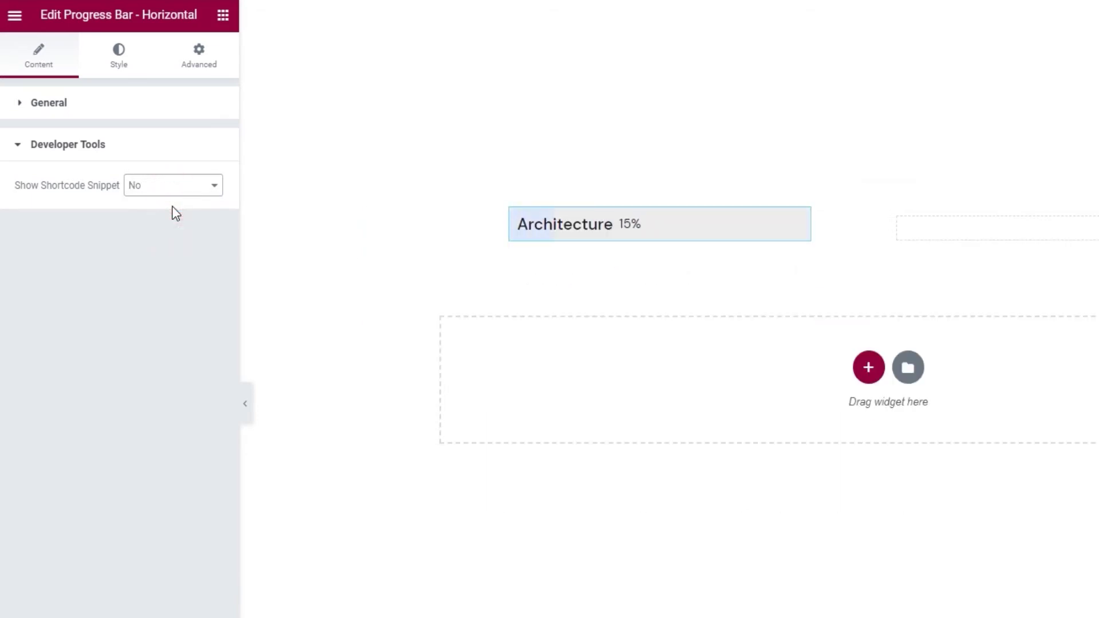
{"action": "left_click", "coordinate": [129, 71]}
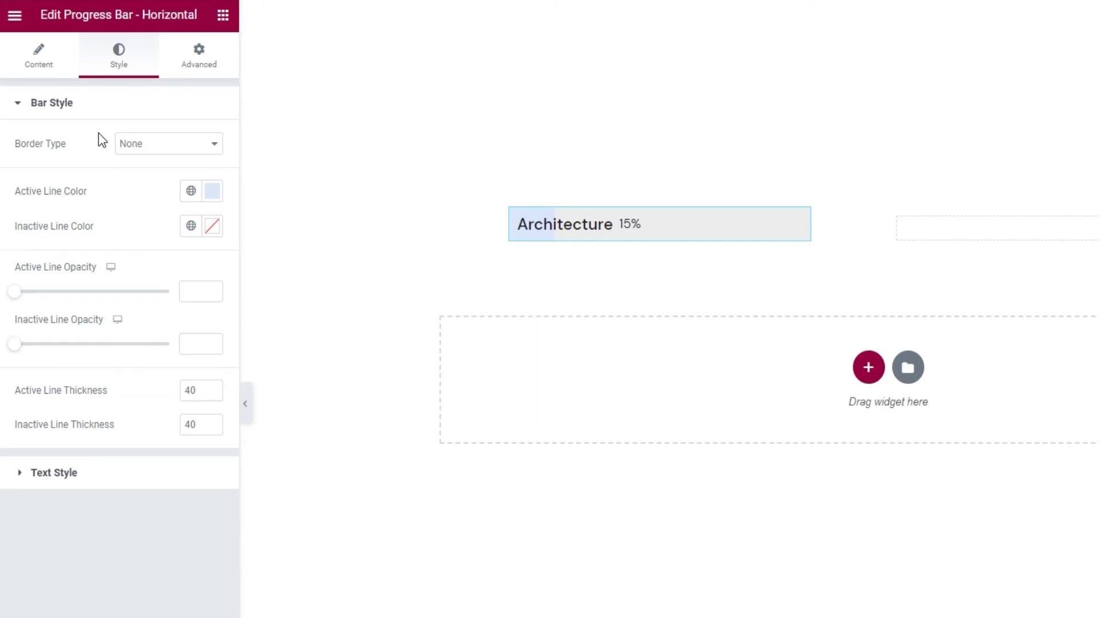
Set the bar's Border Type to Groove after trying Solid, Double, Dotted and Dashed
{"action": "left_click", "coordinate": [130, 149]}
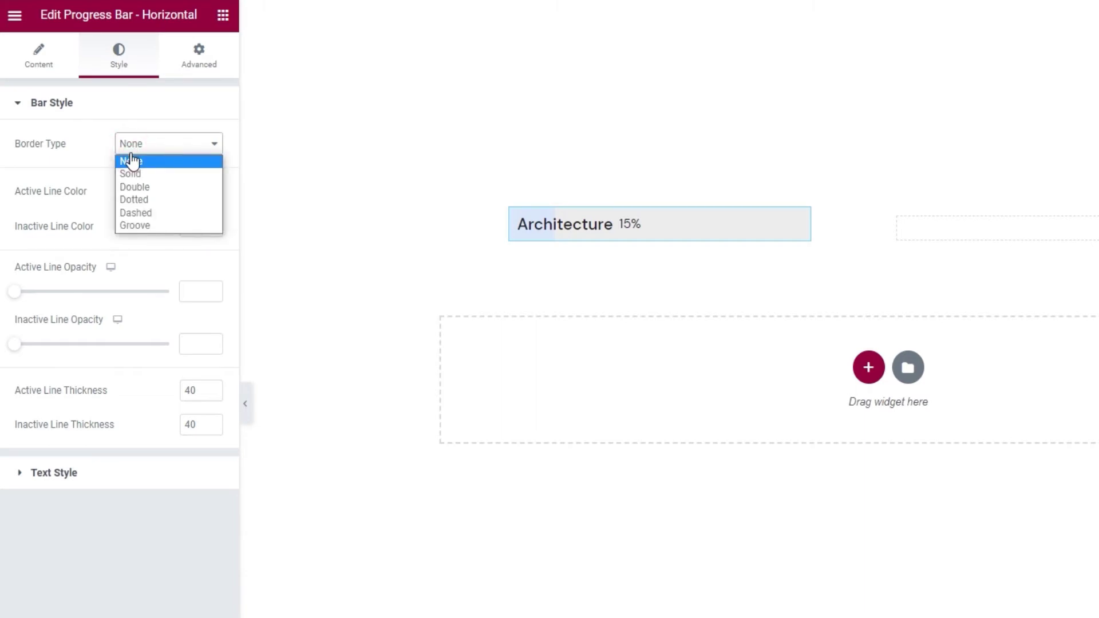
{"action": "left_click", "coordinate": [169, 174]}
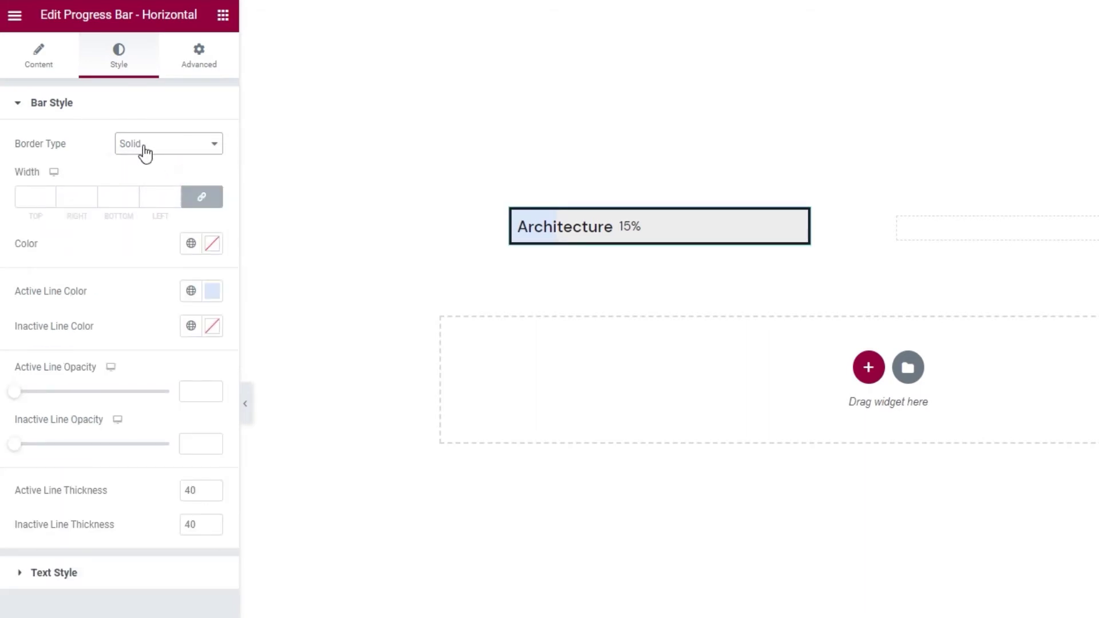
{"action": "left_click", "coordinate": [141, 146]}
{"action": "left_click", "coordinate": [166, 188]}
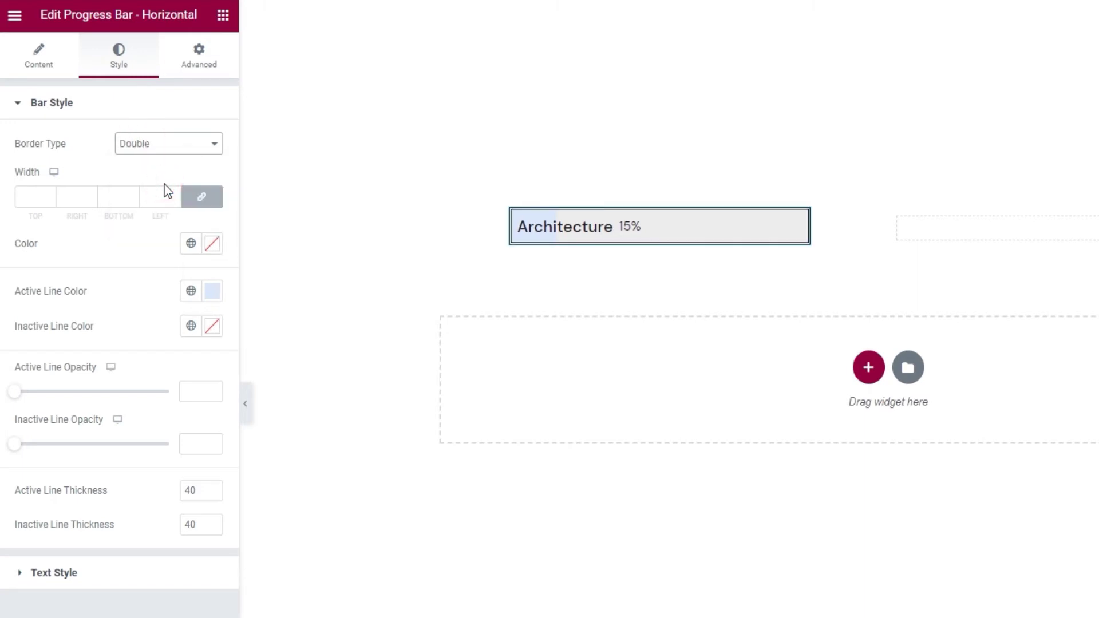
{"action": "left_click", "coordinate": [157, 150]}
{"action": "left_click", "coordinate": [160, 199]}
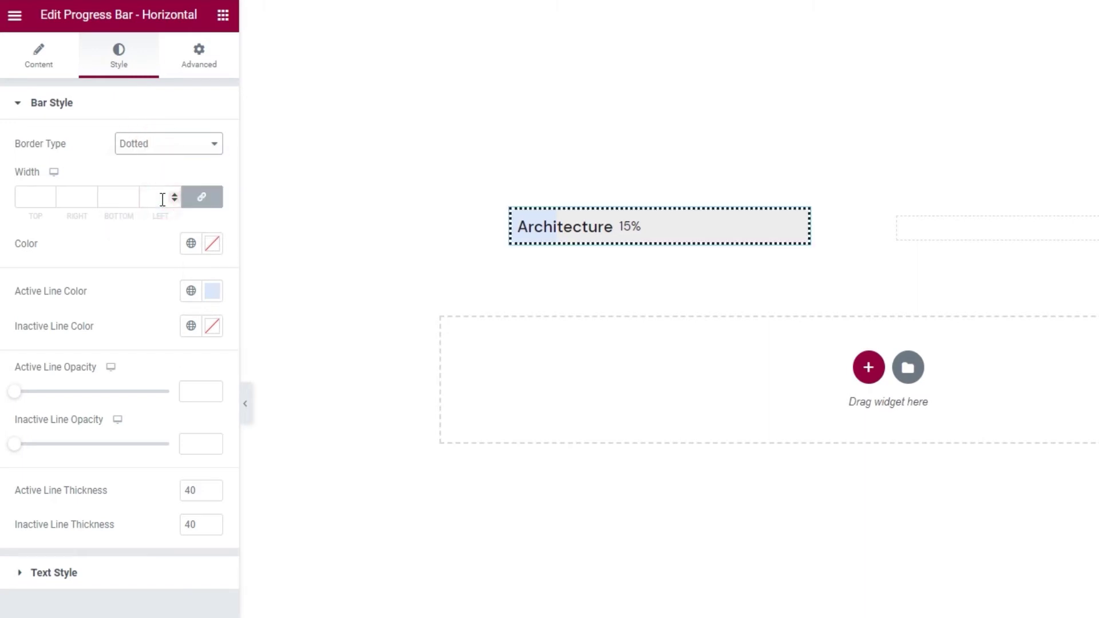
{"action": "left_click", "coordinate": [158, 147]}
{"action": "left_click", "coordinate": [156, 213]}
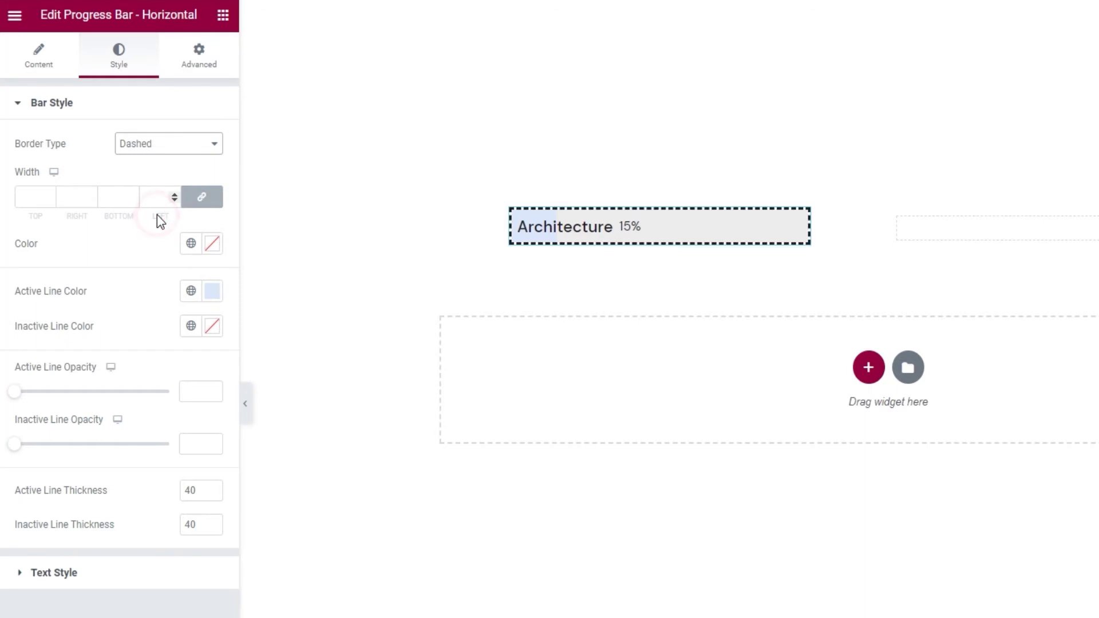
{"action": "left_click", "coordinate": [152, 148]}
{"action": "left_click", "coordinate": [160, 225]}
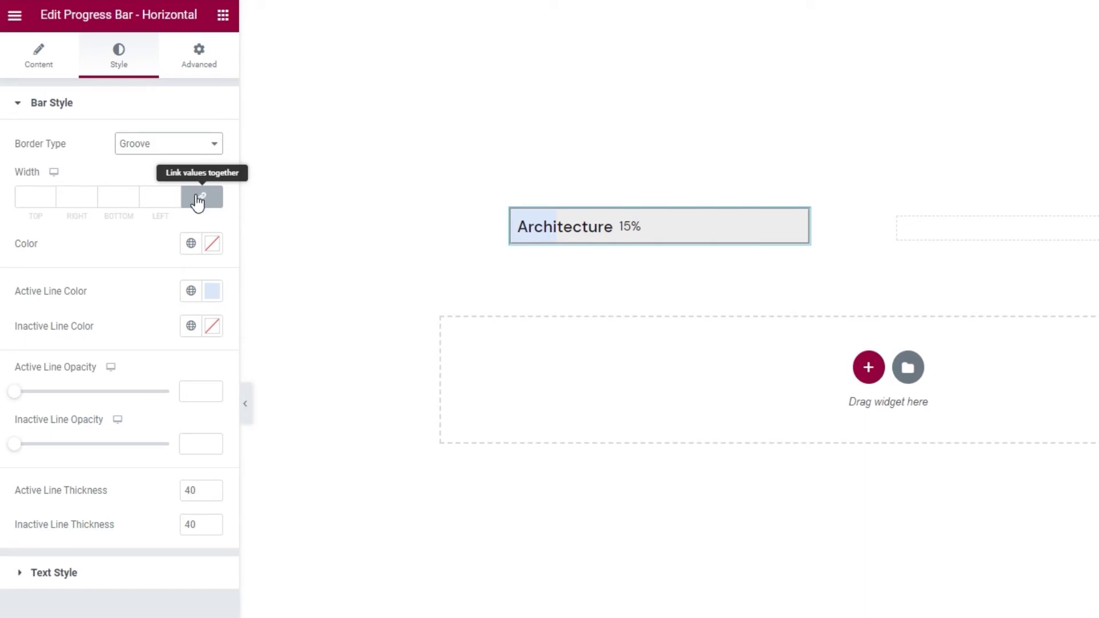
Increase the Architecture bar's border width from 1 to 6
{"action": "left_click", "coordinate": [50, 196]}
{"action": "left_click", "coordinate": [49, 195]}
{"action": "left_click", "coordinate": [49, 195]}
{"action": "left_click", "coordinate": [49, 194]}
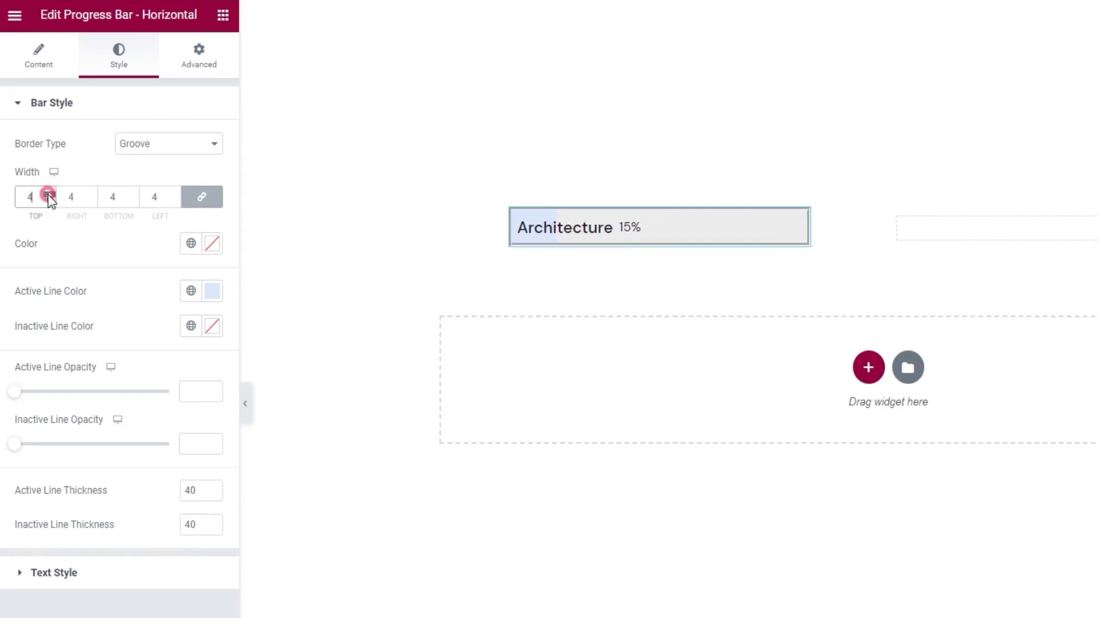
{"action": "left_click", "coordinate": [49, 195]}
{"action": "left_click", "coordinate": [49, 195]}
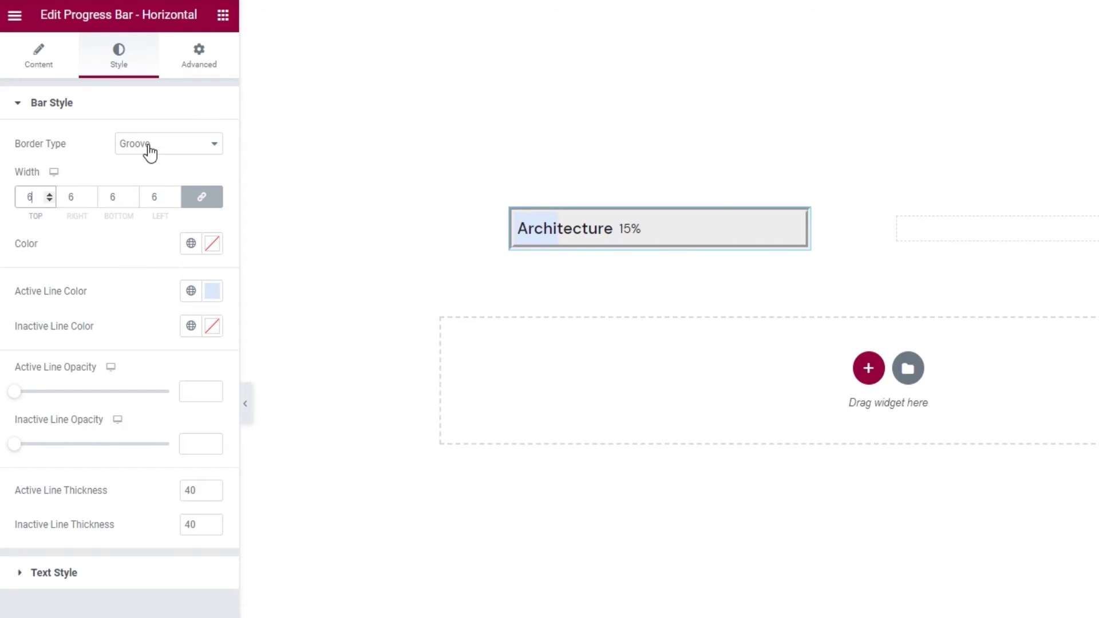
Try a red border colour, clear it, then set Border Type back to None
{"action": "left_click", "coordinate": [213, 245]}
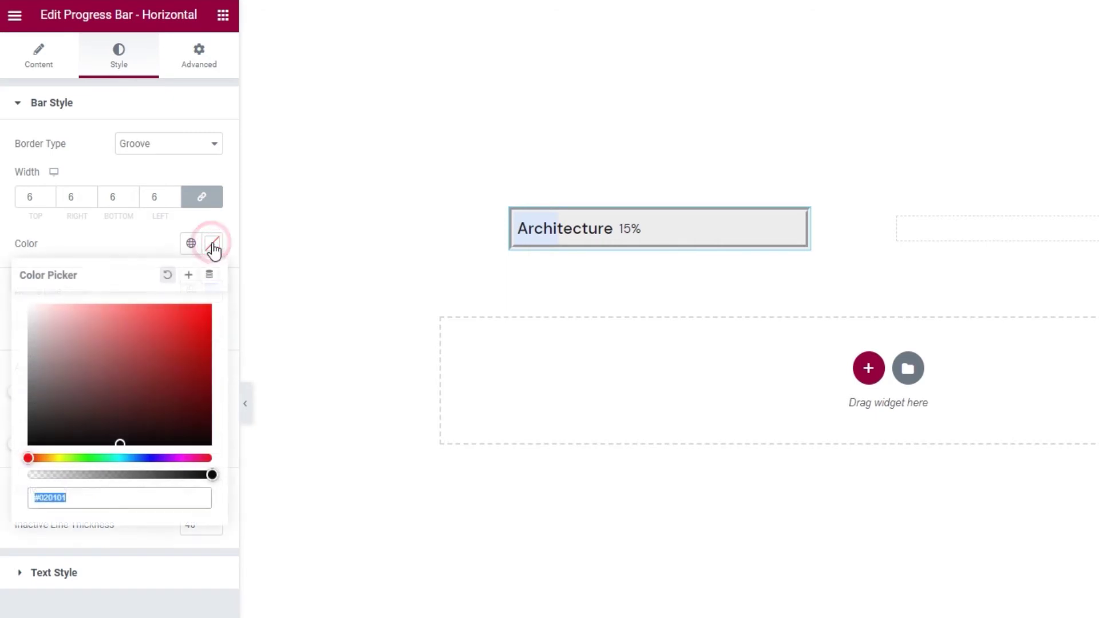
{"action": "left_click", "coordinate": [167, 329]}
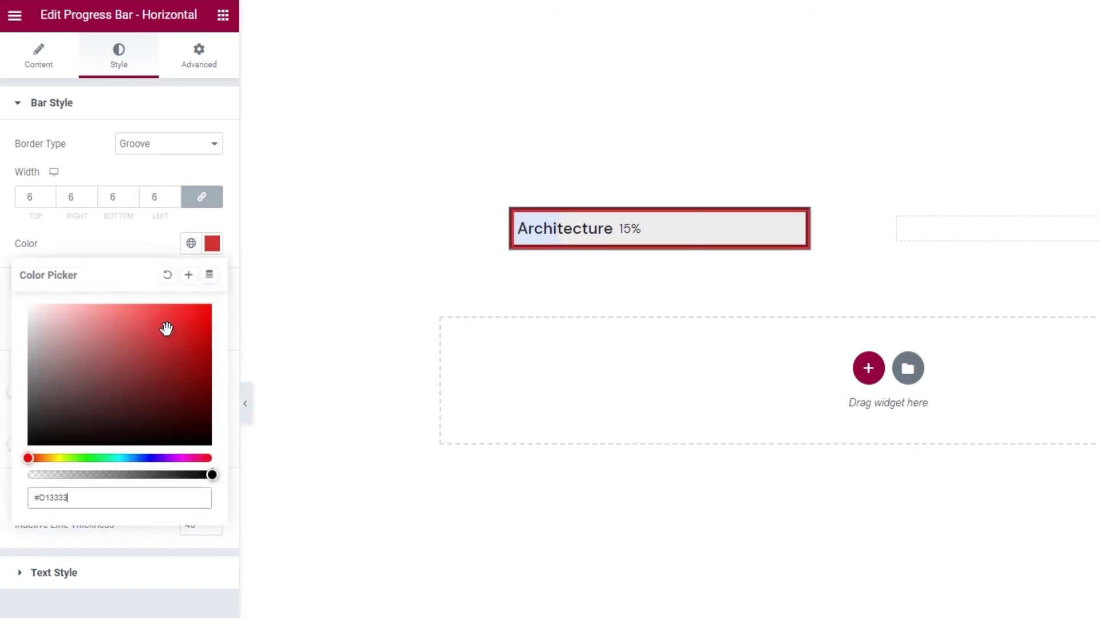
{"action": "left_click", "coordinate": [167, 275]}
{"action": "left_click", "coordinate": [155, 243]}
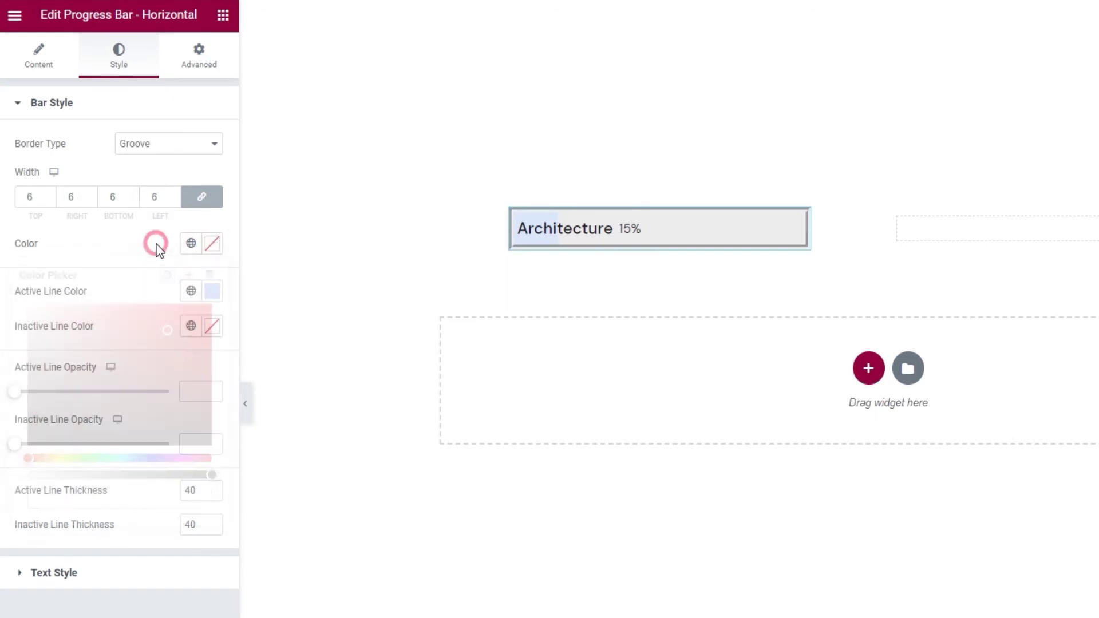
{"action": "left_click", "coordinate": [171, 150]}
{"action": "left_click", "coordinate": [163, 162]}
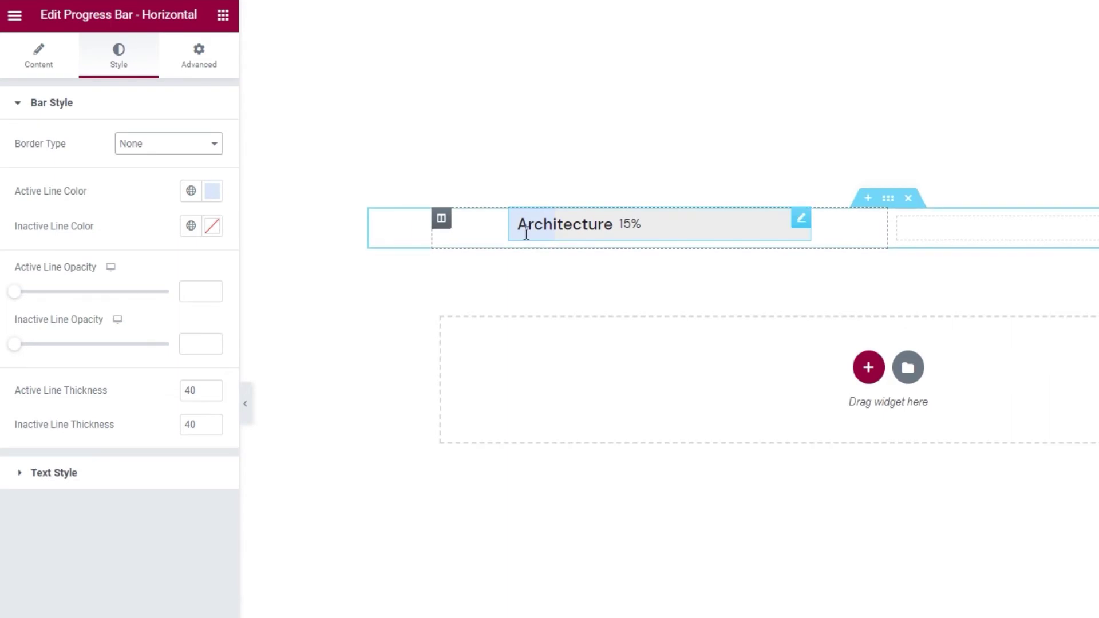
Try Active Line Opacity values 0 and .5, then clear the field
{"action": "left_click", "coordinate": [203, 294]}
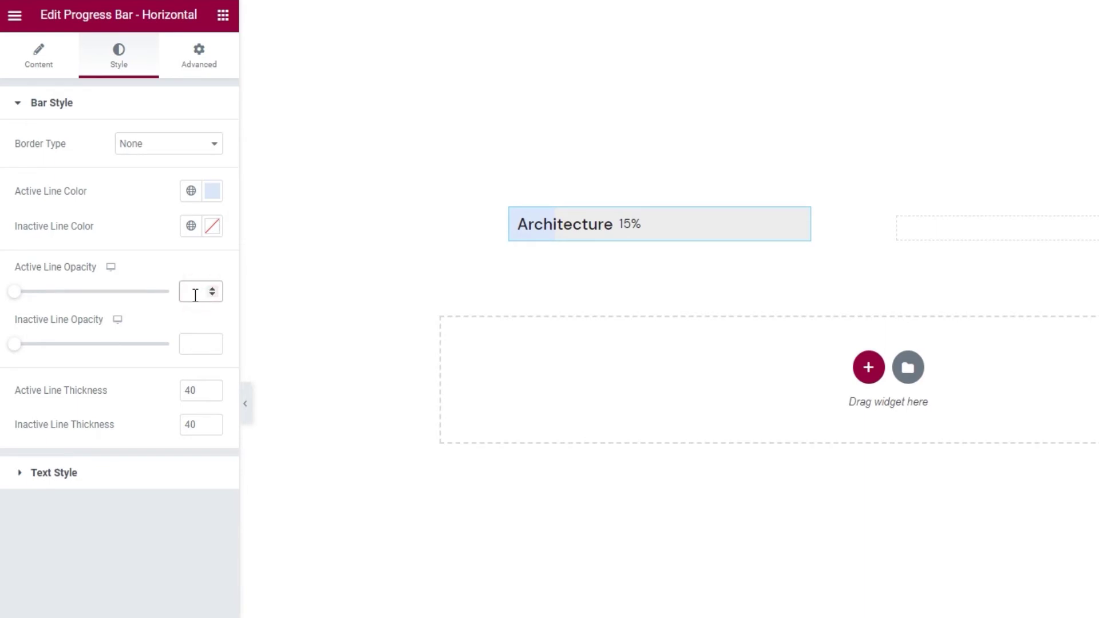
{"action": "type", "text": "0"}
{"action": "type", "text": ".5"}
{"action": "double_click", "coordinate": [196, 289]}
{"action": "key", "text": "BackSpace"}
Set Inactive Line Opacity to 0 and clear the Inactive Line Thickness value
{"action": "left_click", "coordinate": [186, 343]}
{"action": "type", "text": "0"}
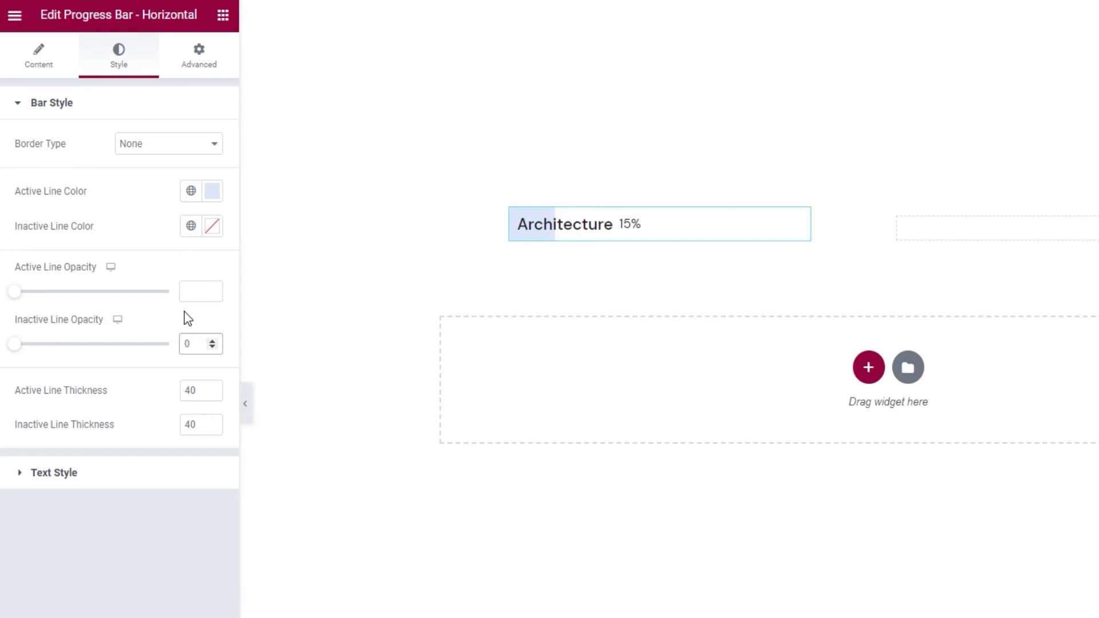
{"action": "left_click", "coordinate": [178, 317]}
{"action": "double_click", "coordinate": [198, 424]}
{"action": "key", "text": "BackSpace"}
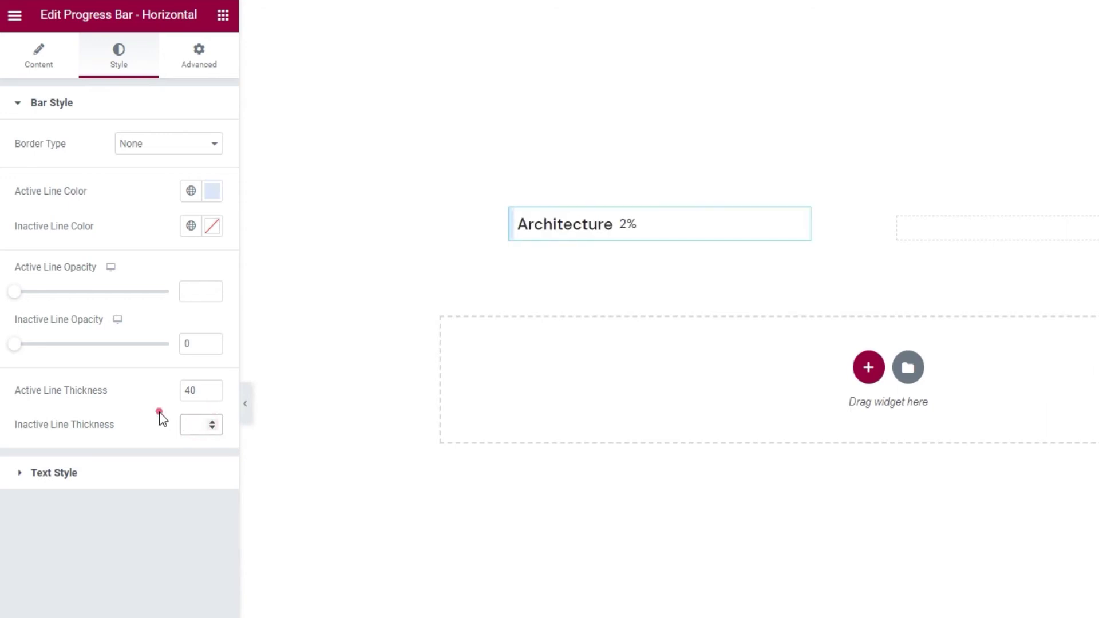
In Text Style, set the Architecture Title Tag to H6, leaving Title Color unchanged
{"action": "left_click", "coordinate": [124, 474]}
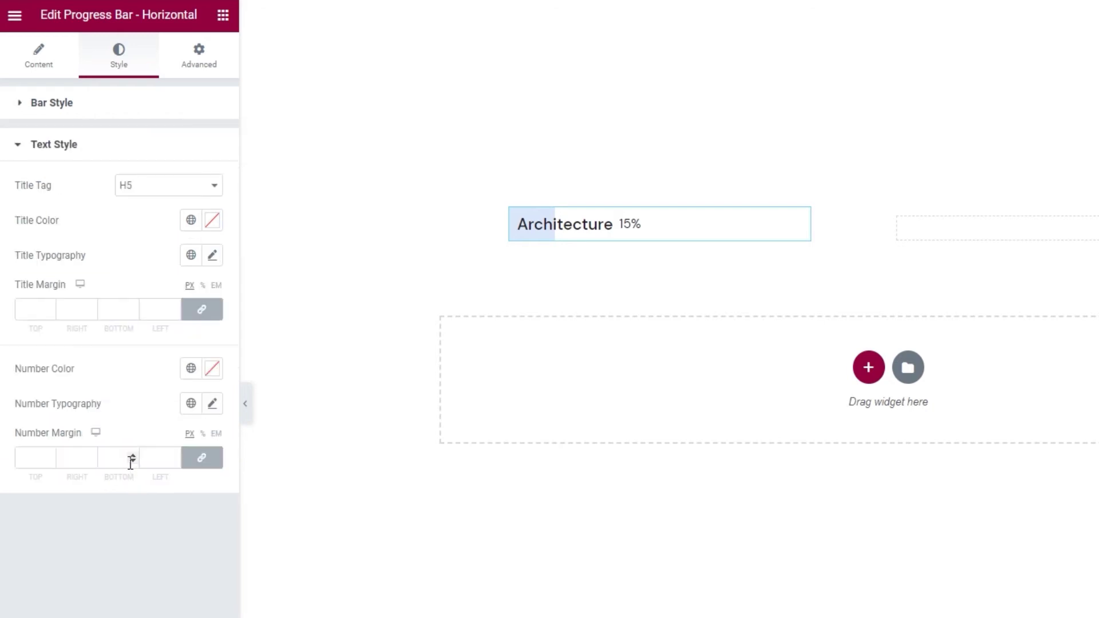
{"action": "left_click", "coordinate": [148, 189]}
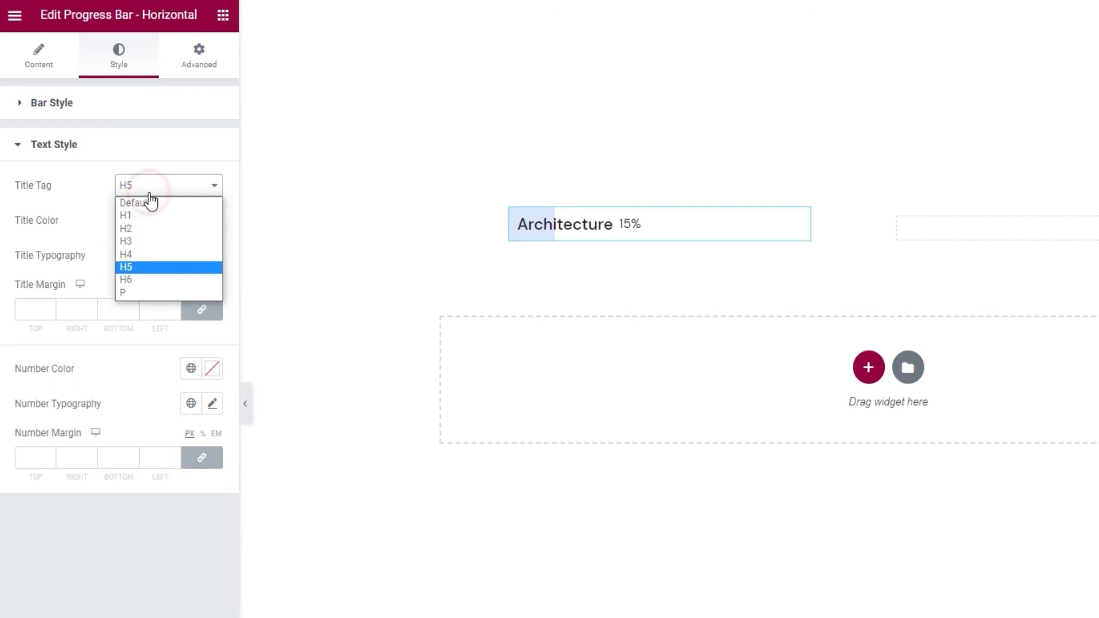
{"action": "left_click", "coordinate": [147, 278]}
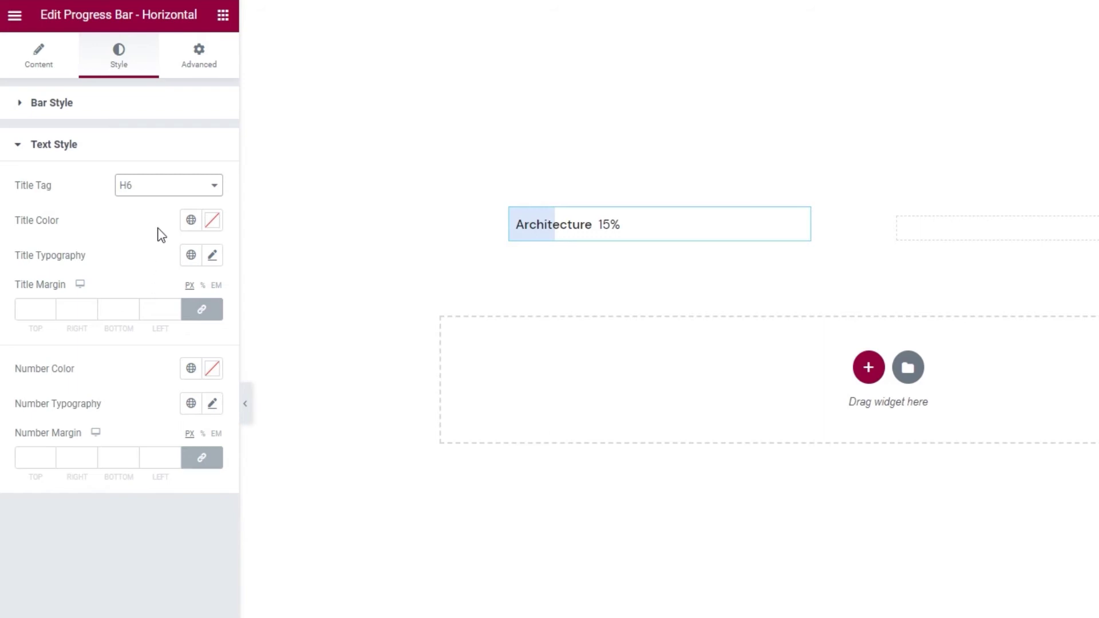
{"action": "left_click", "coordinate": [213, 223]}
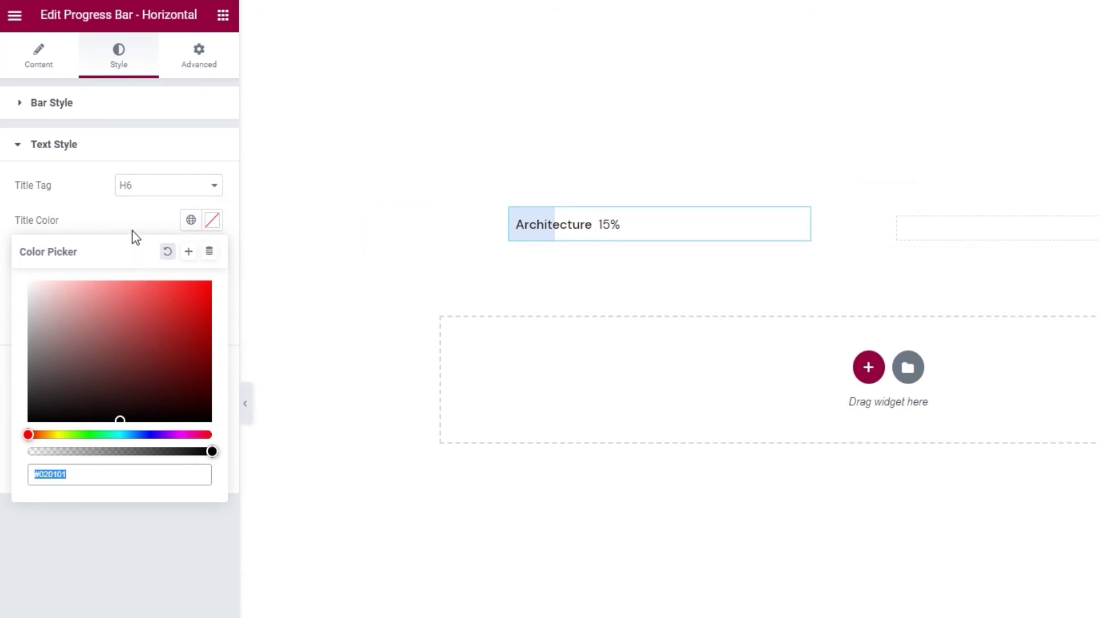
{"action": "left_click", "coordinate": [135, 215]}
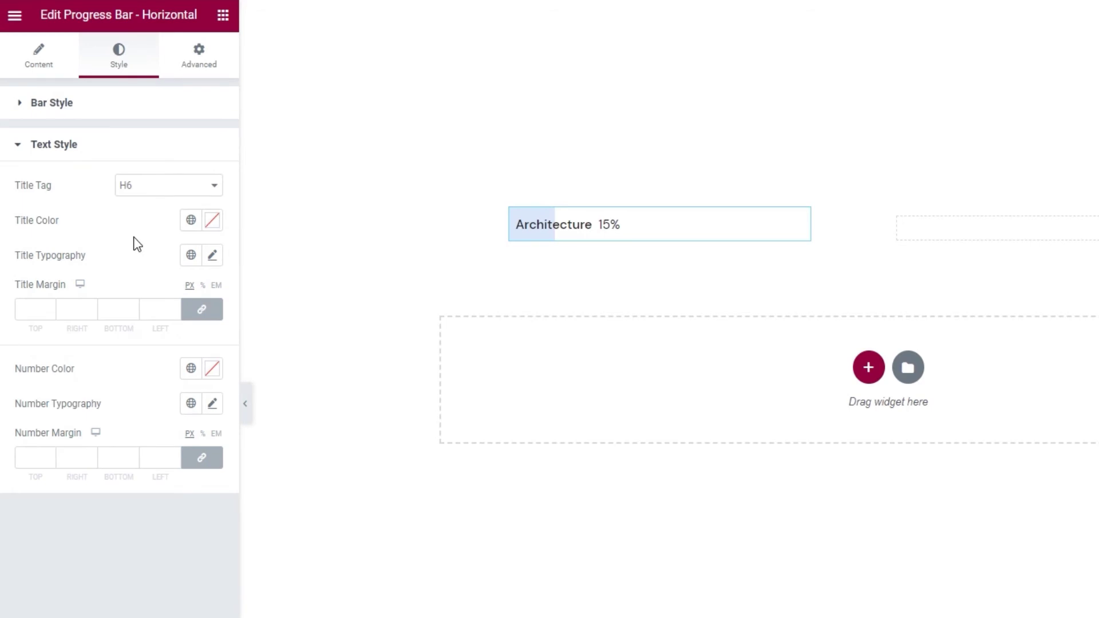
{"action": "left_click", "coordinate": [212, 255]}
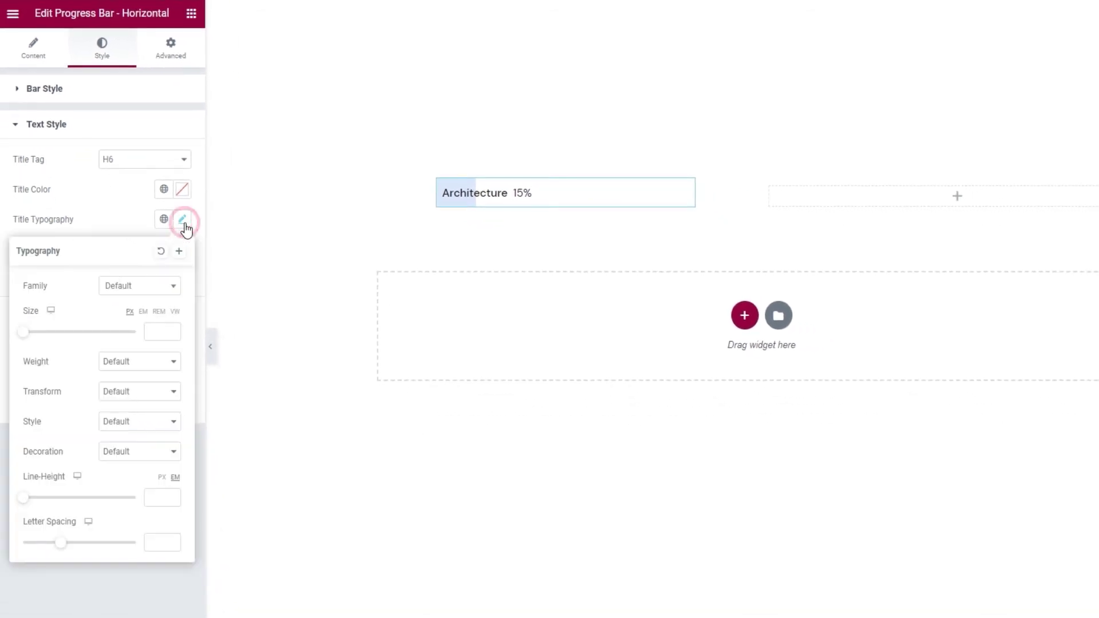
{"action": "left_click", "coordinate": [139, 285]}
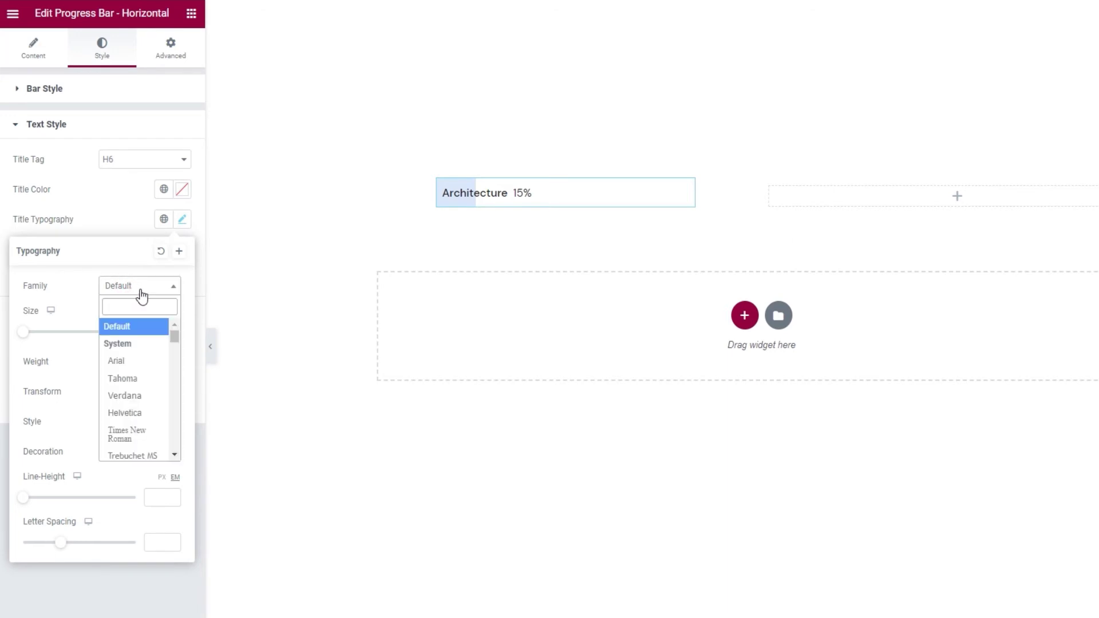
{"action": "scroll", "coordinate": [134, 367], "scroll_direction": "down", "scroll_amount": 5}
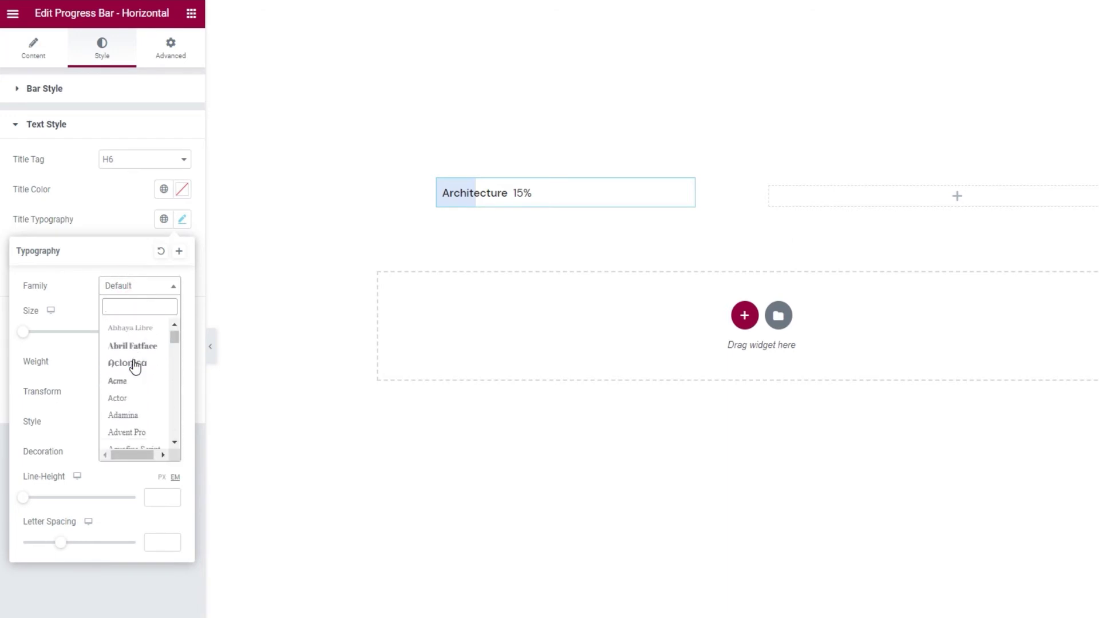
{"action": "scroll", "coordinate": [134, 366], "scroll_direction": "up", "scroll_amount": 5}
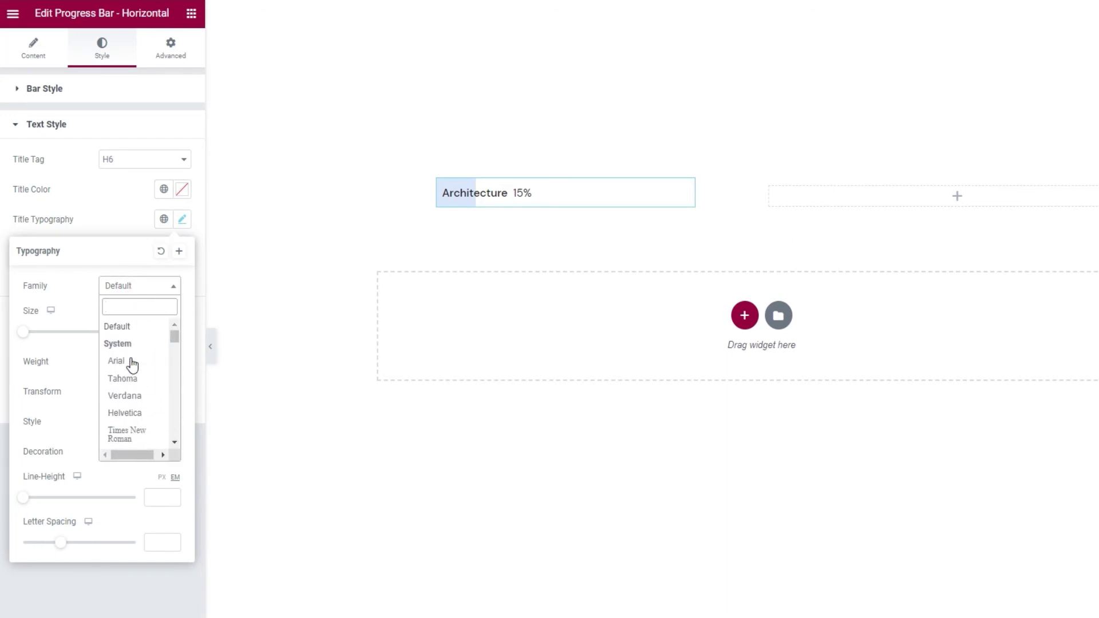
{"action": "left_click", "coordinate": [140, 287]}
{"action": "left_click", "coordinate": [158, 331]}
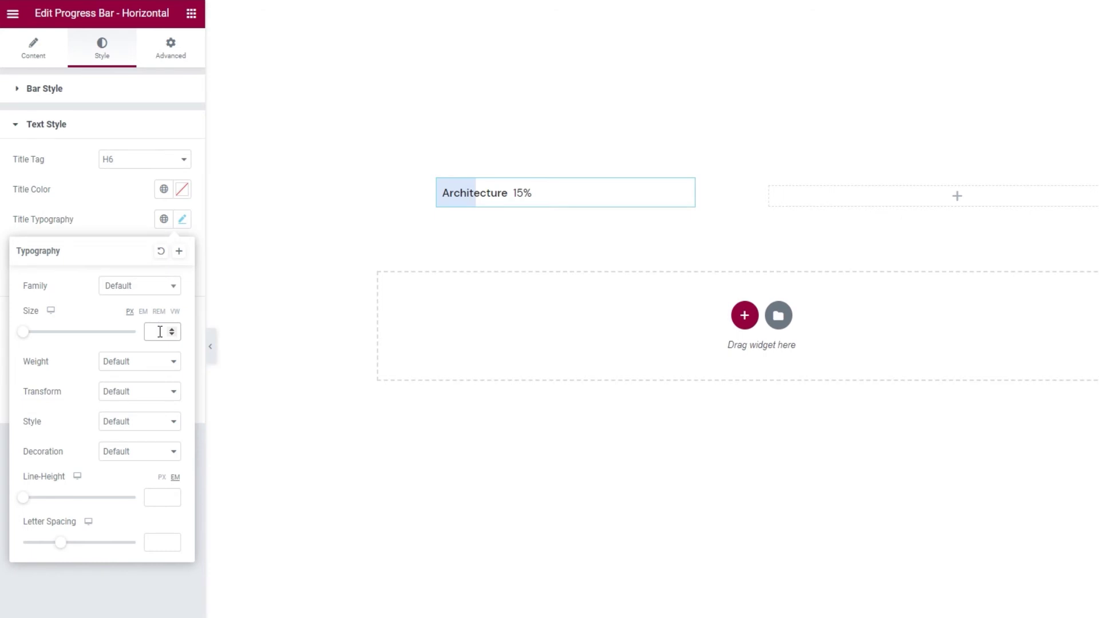
{"action": "type", "text": "20"}
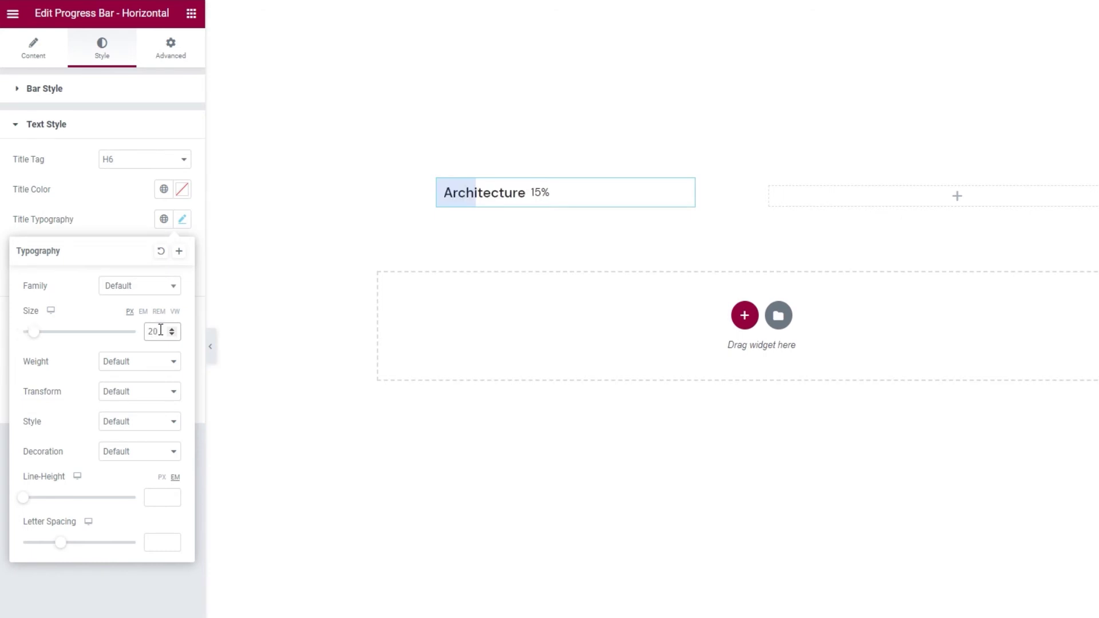
{"action": "double_click", "coordinate": [163, 332]}
{"action": "key", "text": "BackSpace"}
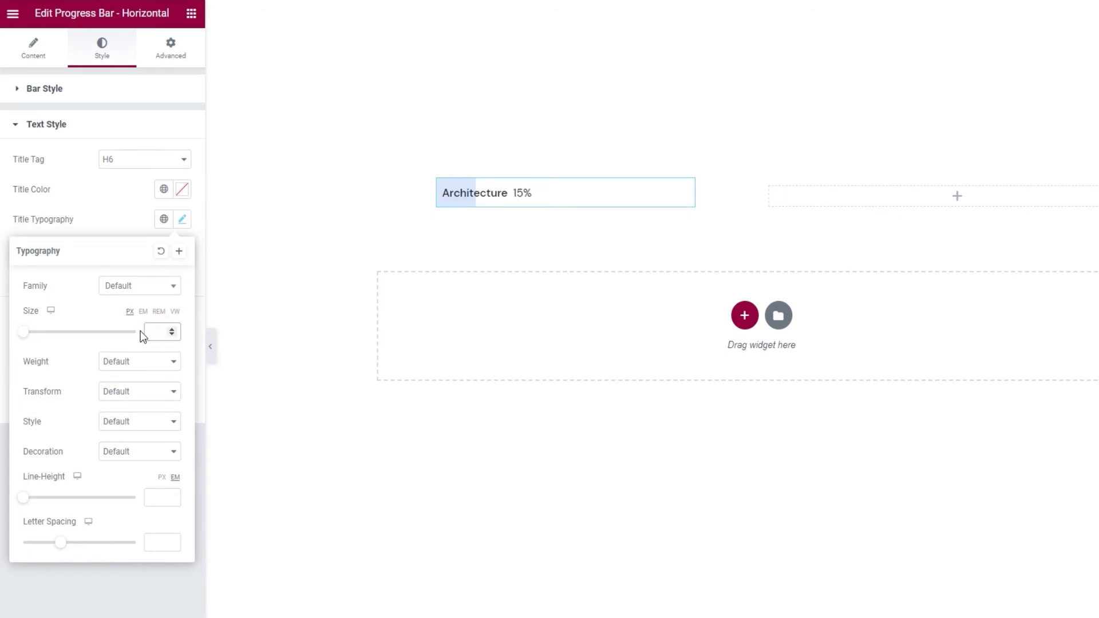
{"action": "left_click", "coordinate": [120, 361]}
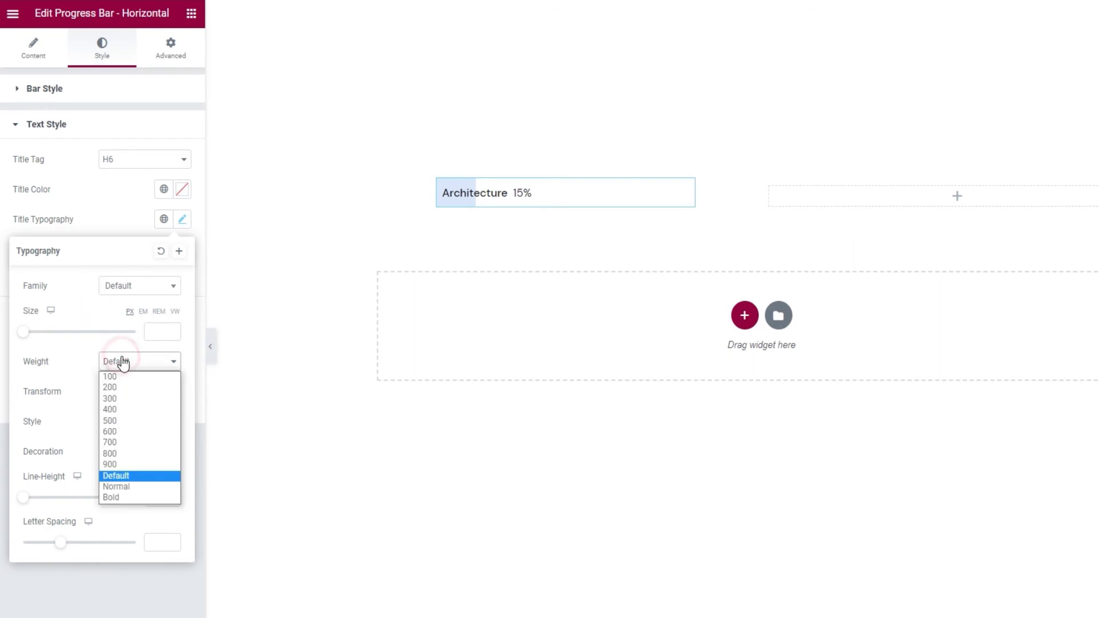
{"action": "left_click", "coordinate": [146, 495]}
{"action": "left_click", "coordinate": [137, 363]}
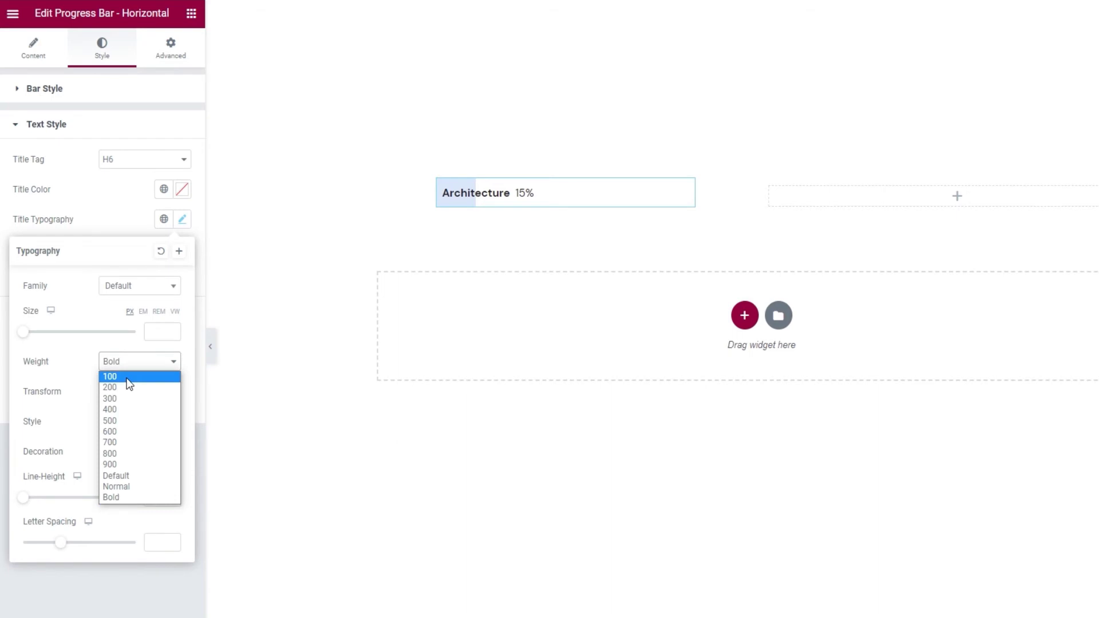
{"action": "left_click", "coordinate": [143, 421]}
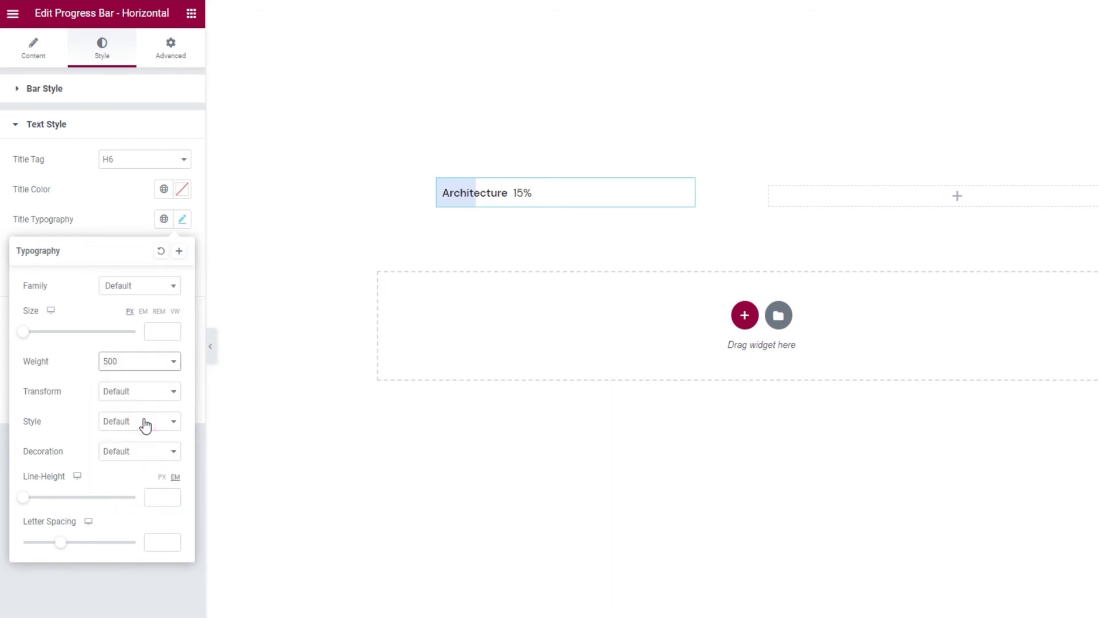
{"action": "left_click", "coordinate": [139, 365]}
{"action": "left_click", "coordinate": [150, 475]}
{"action": "left_click", "coordinate": [107, 391]}
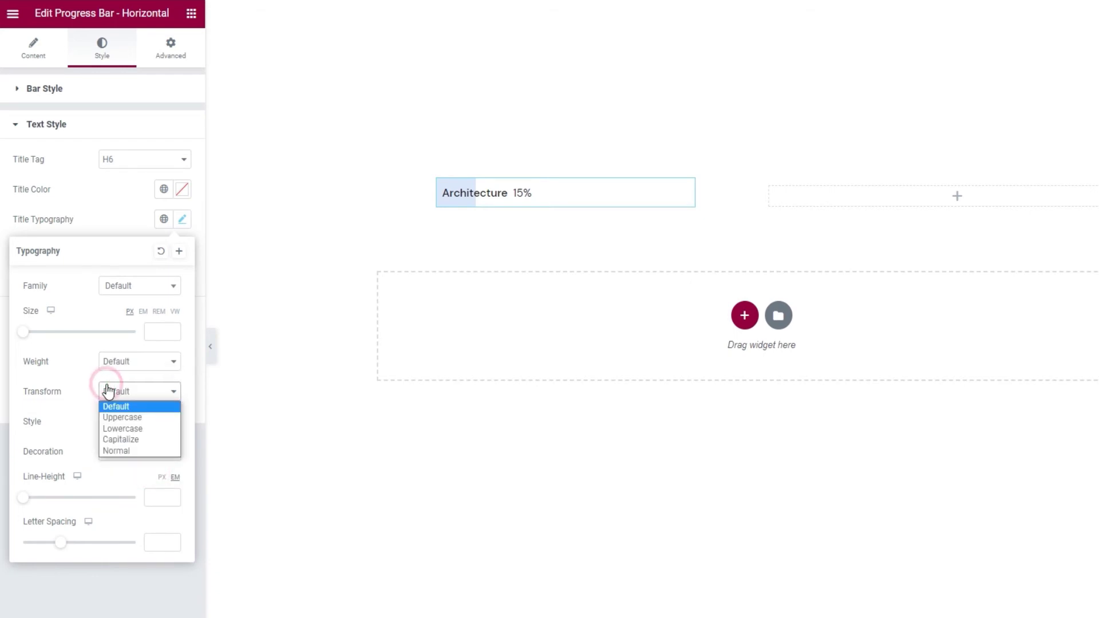
{"action": "left_click", "coordinate": [132, 417]}
{"action": "left_click", "coordinate": [128, 391]}
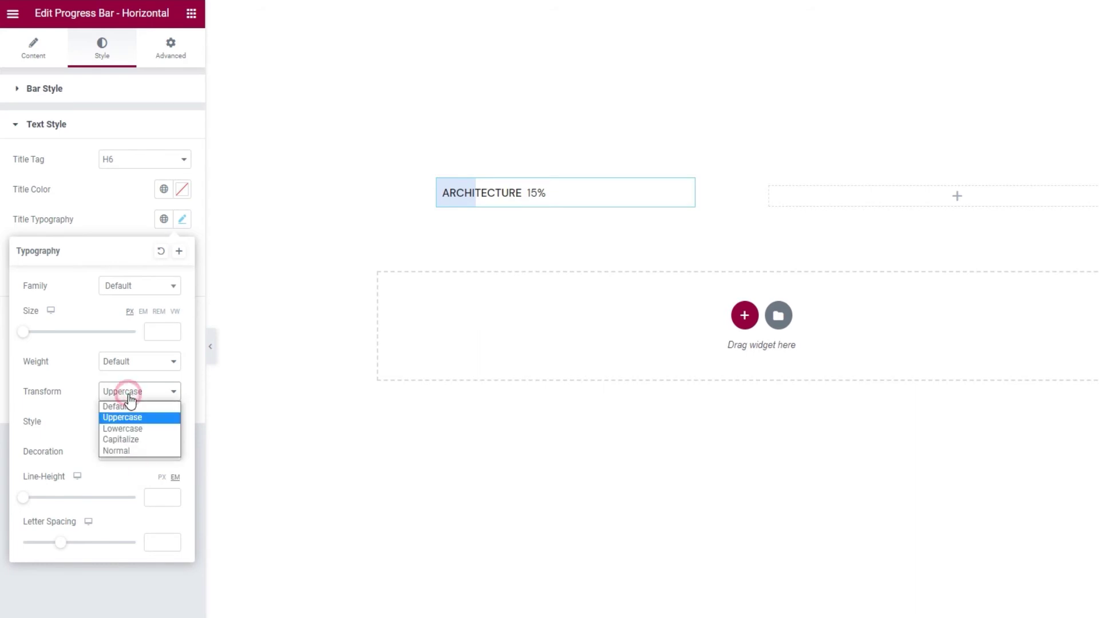
{"action": "left_click", "coordinate": [131, 428]}
{"action": "left_click", "coordinate": [136, 392]}
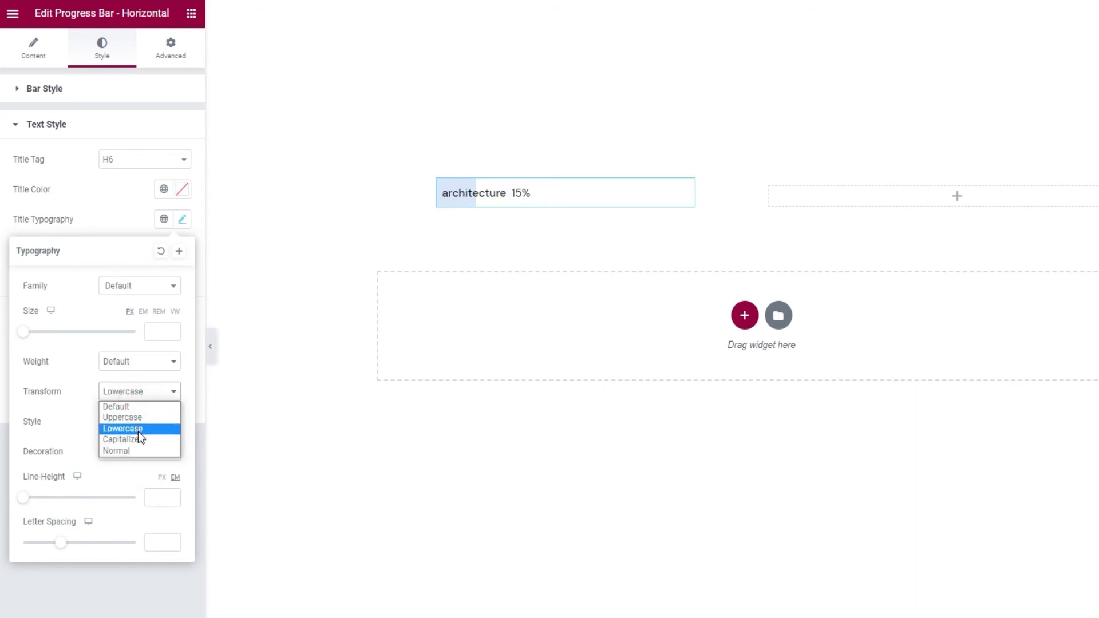
{"action": "left_click", "coordinate": [138, 439]}
{"action": "left_click", "coordinate": [136, 393]}
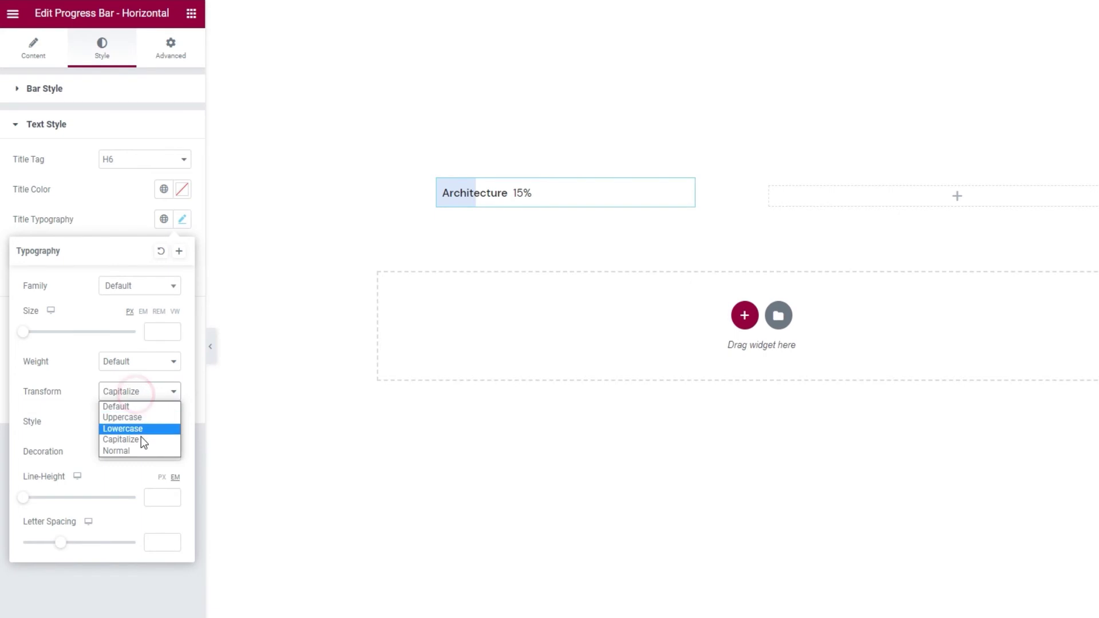
{"action": "left_click", "coordinate": [145, 452]}
{"action": "left_click", "coordinate": [140, 391]}
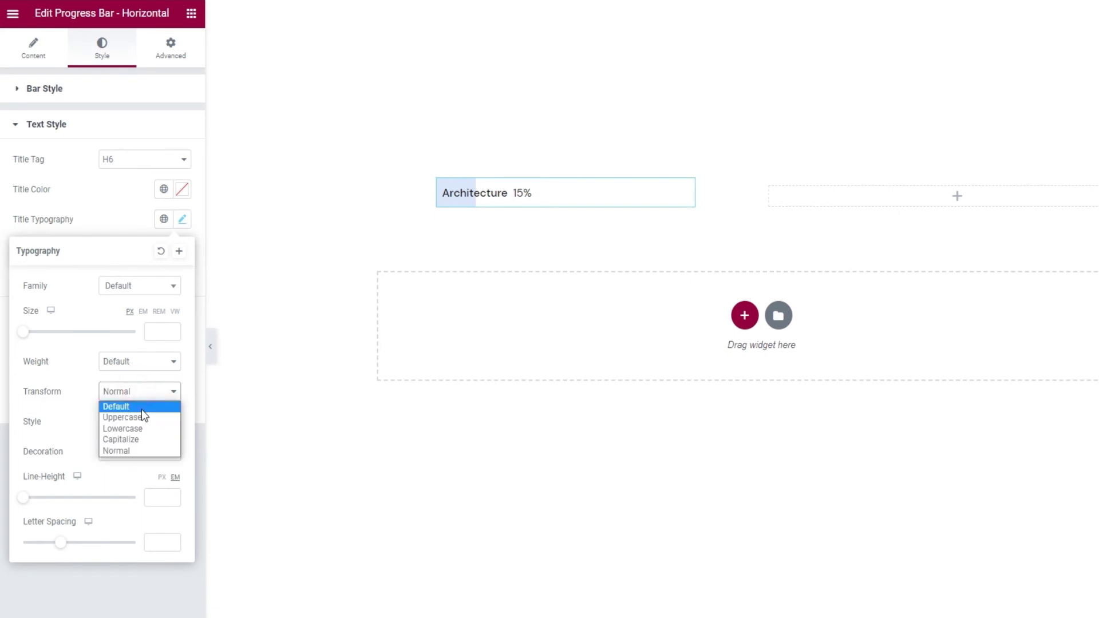
{"action": "left_click", "coordinate": [142, 409]}
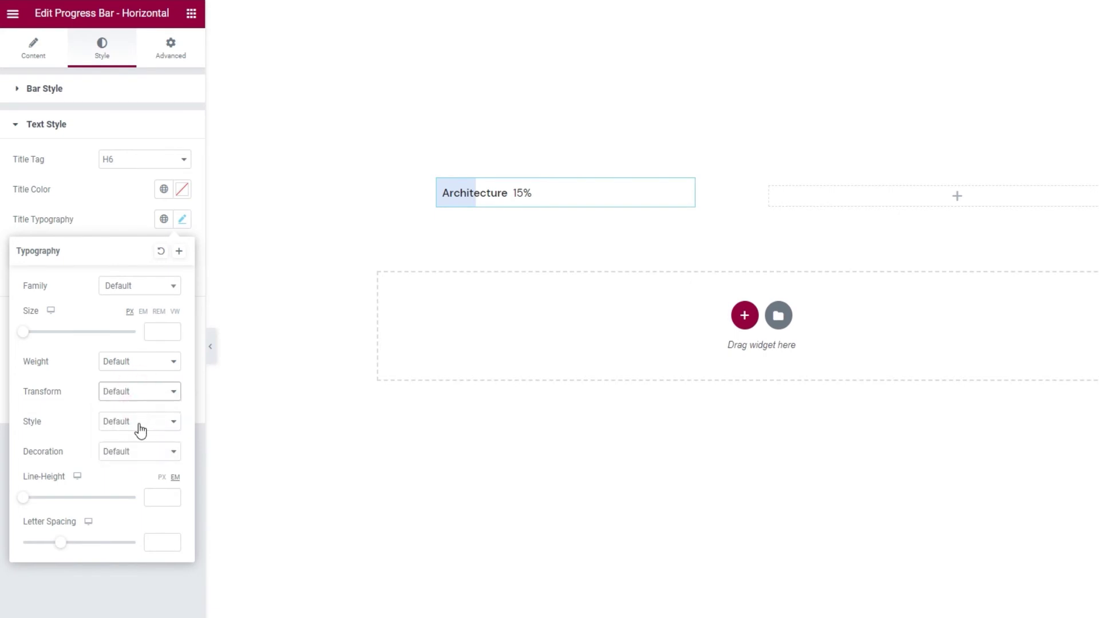
{"action": "left_click", "coordinate": [140, 431]}
{"action": "left_click", "coordinate": [138, 448]}
{"action": "left_click", "coordinate": [139, 427]}
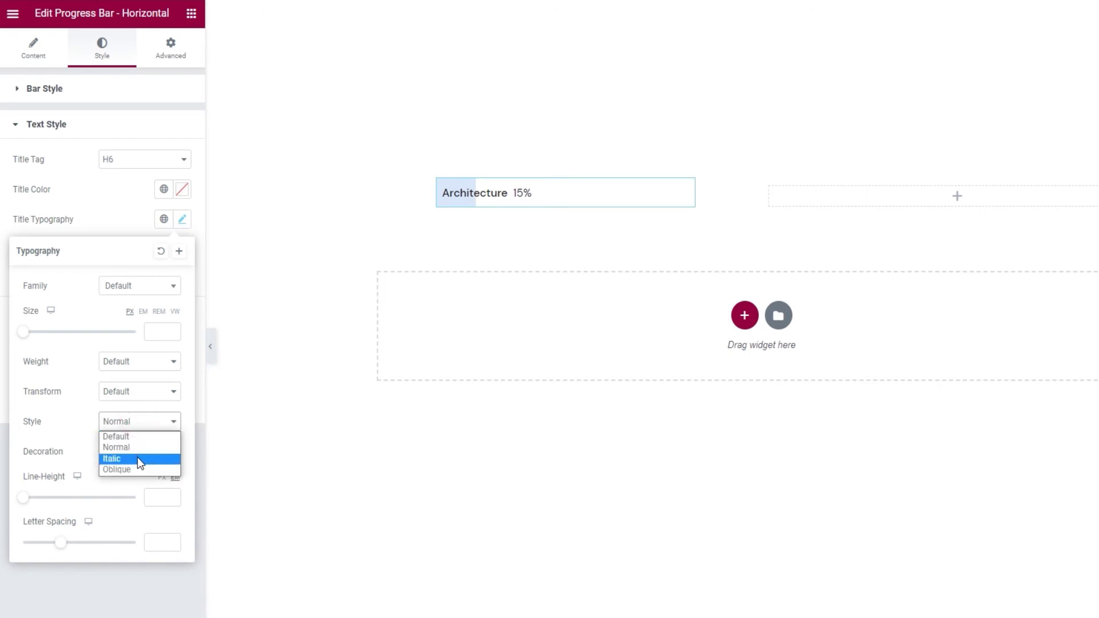
{"action": "left_click", "coordinate": [138, 458]}
{"action": "left_click", "coordinate": [137, 422]}
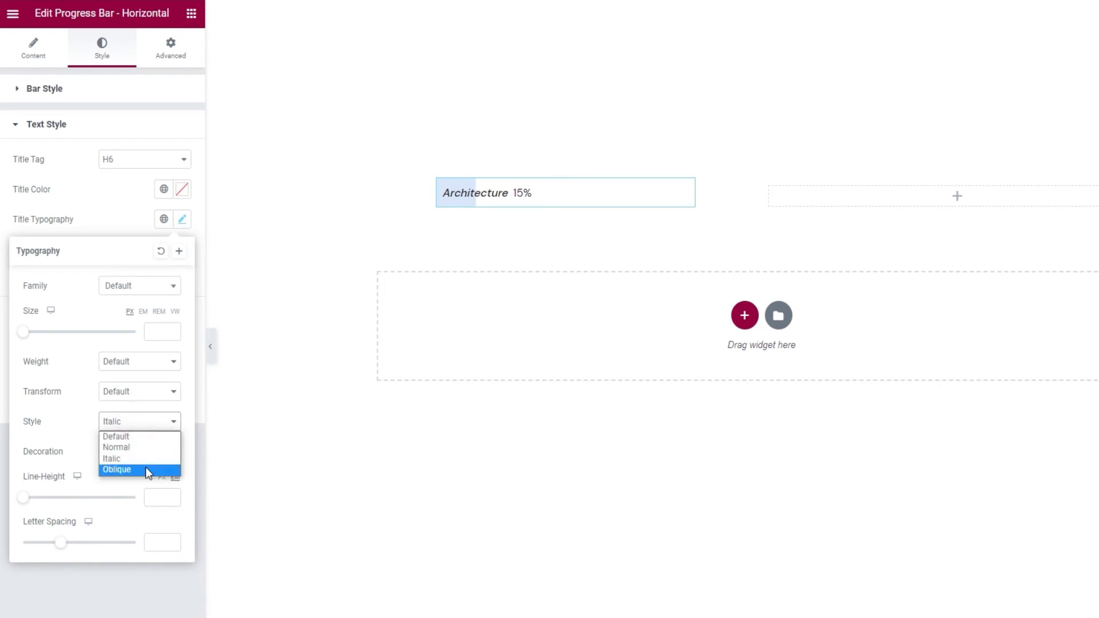
{"action": "left_click", "coordinate": [146, 469]}
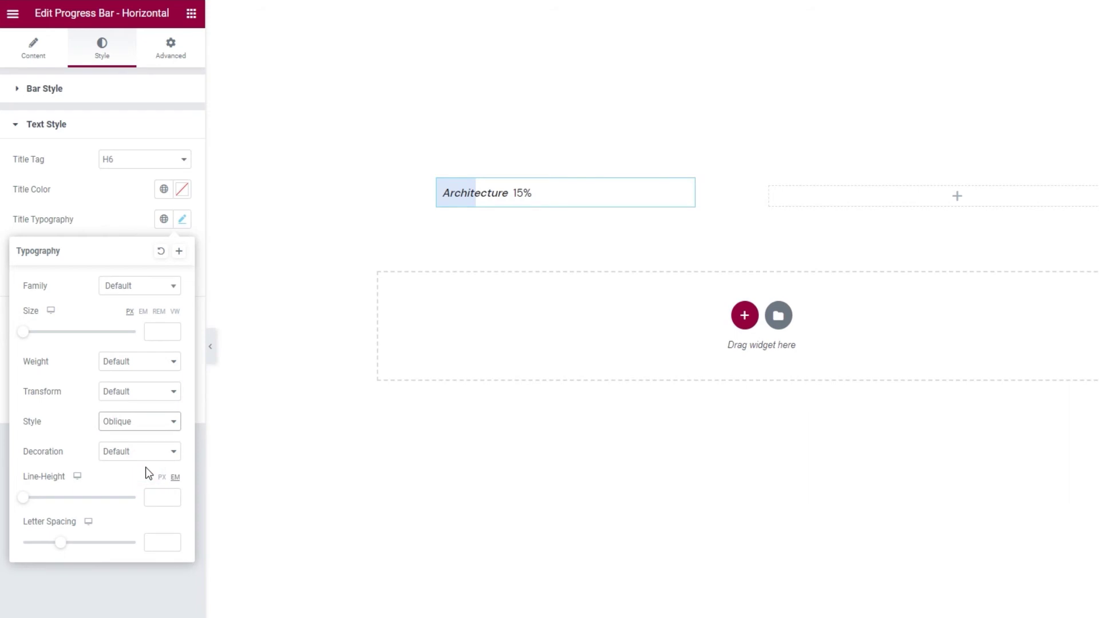
{"action": "left_click", "coordinate": [139, 422]}
{"action": "left_click", "coordinate": [137, 438]}
{"action": "left_click", "coordinate": [137, 454]}
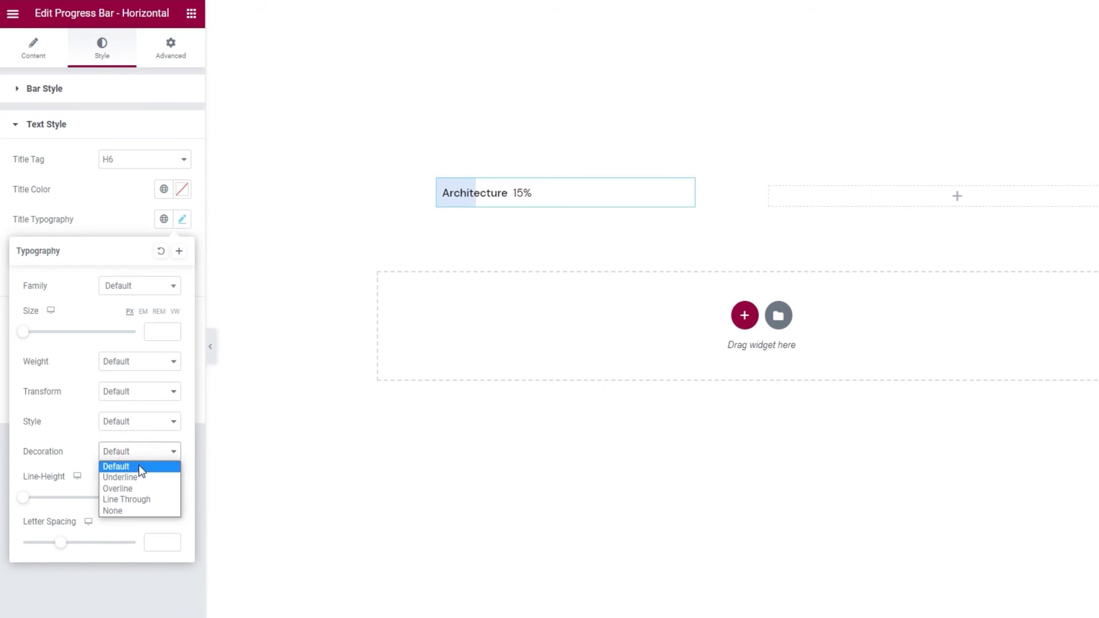
{"action": "left_click", "coordinate": [141, 477]}
{"action": "left_click", "coordinate": [130, 452]}
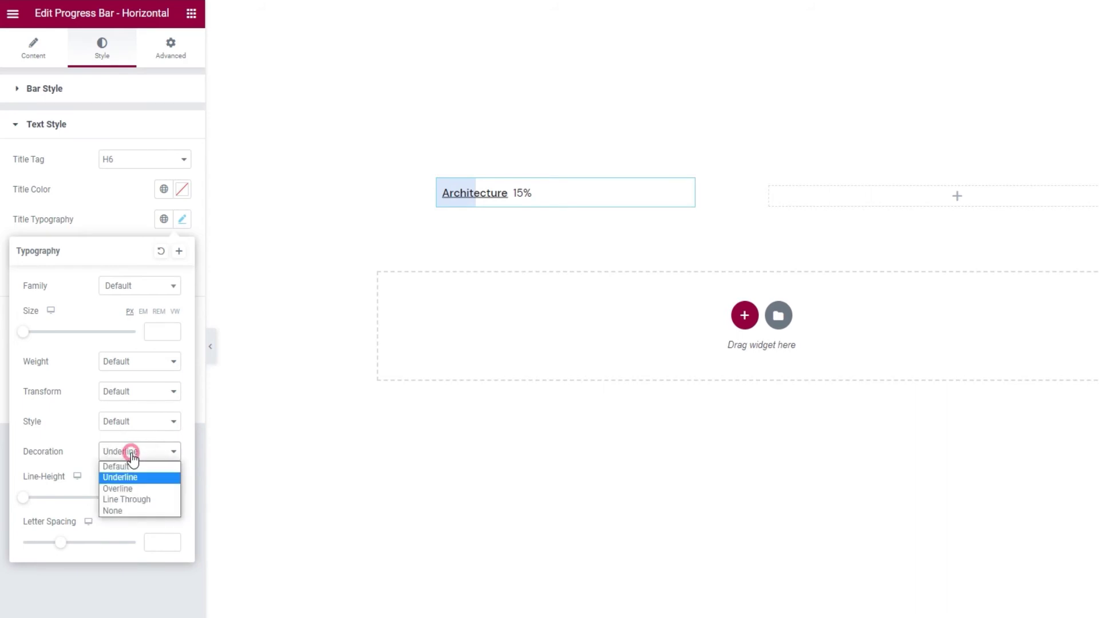
{"action": "left_click", "coordinate": [135, 487]}
{"action": "left_click", "coordinate": [137, 452]}
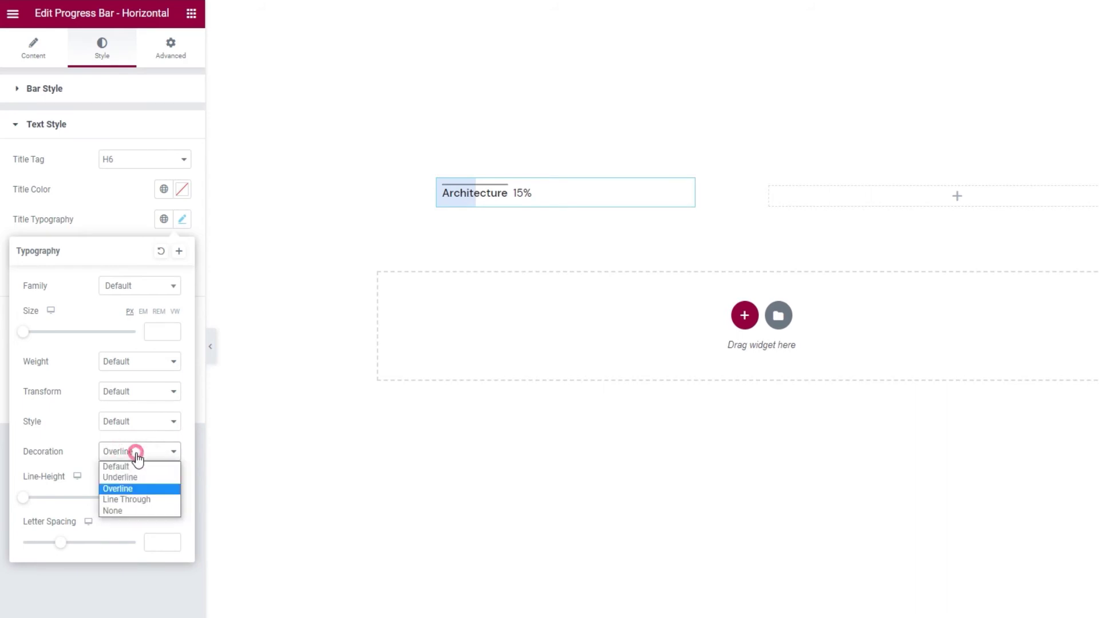
{"action": "left_click", "coordinate": [140, 499]}
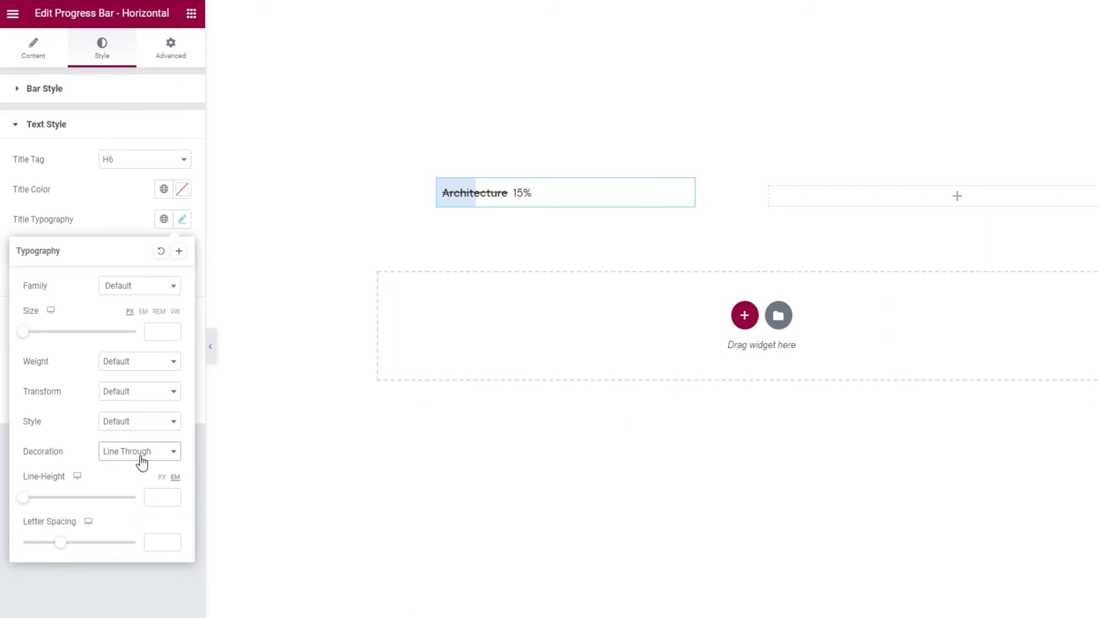
{"action": "left_click", "coordinate": [140, 452]}
{"action": "left_click", "coordinate": [142, 510]}
{"action": "left_click", "coordinate": [128, 452]}
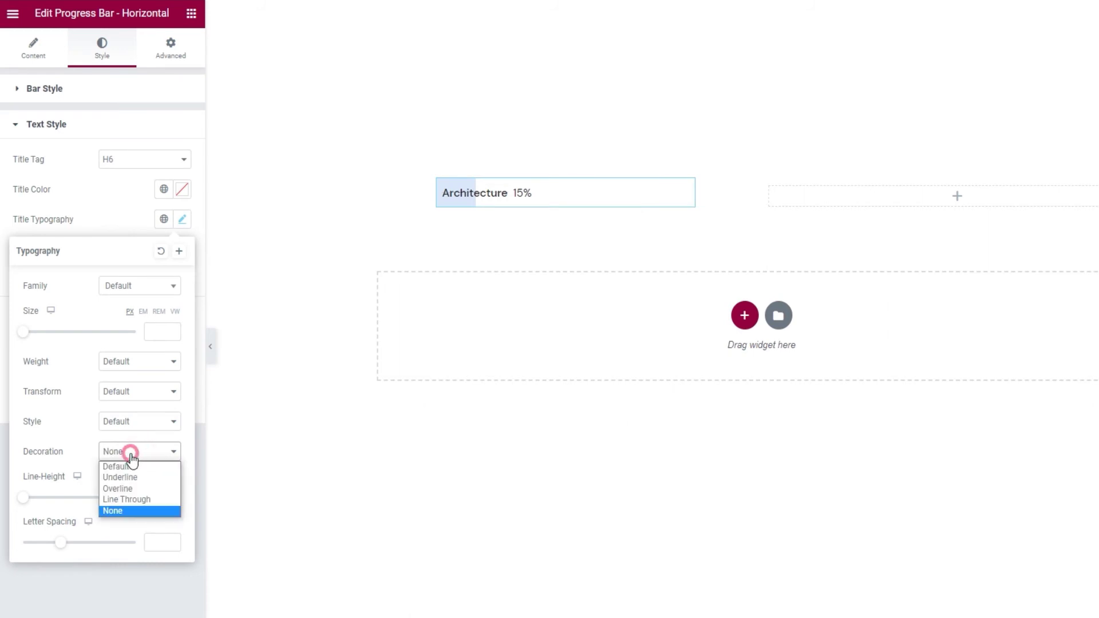
{"action": "left_click", "coordinate": [131, 468]}
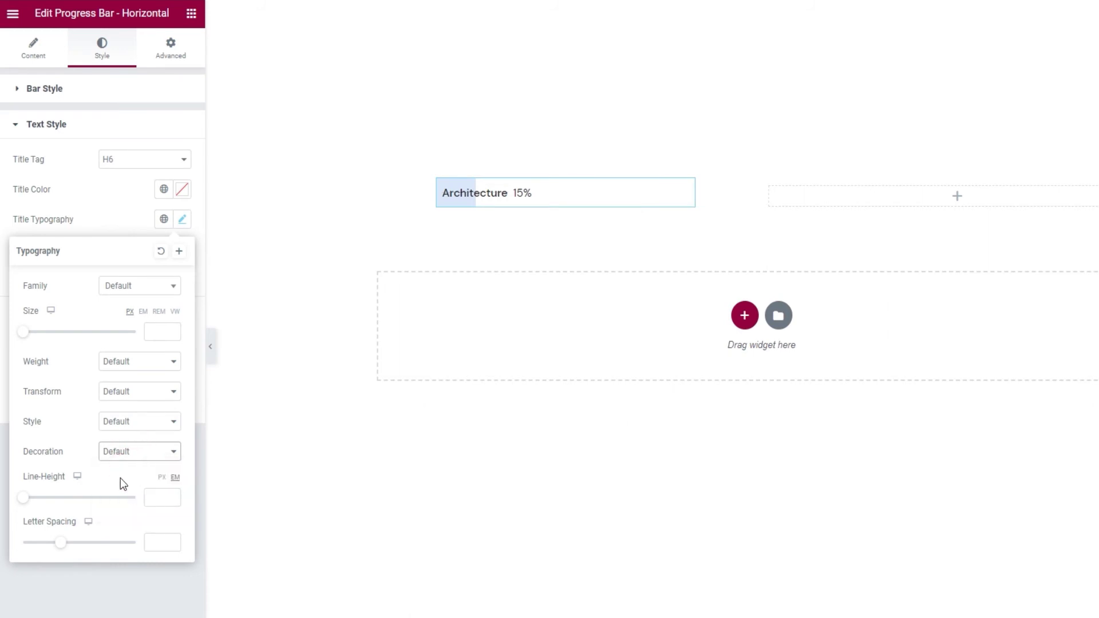
{"action": "left_click", "coordinate": [156, 501]}
{"action": "type", "text": "3"}
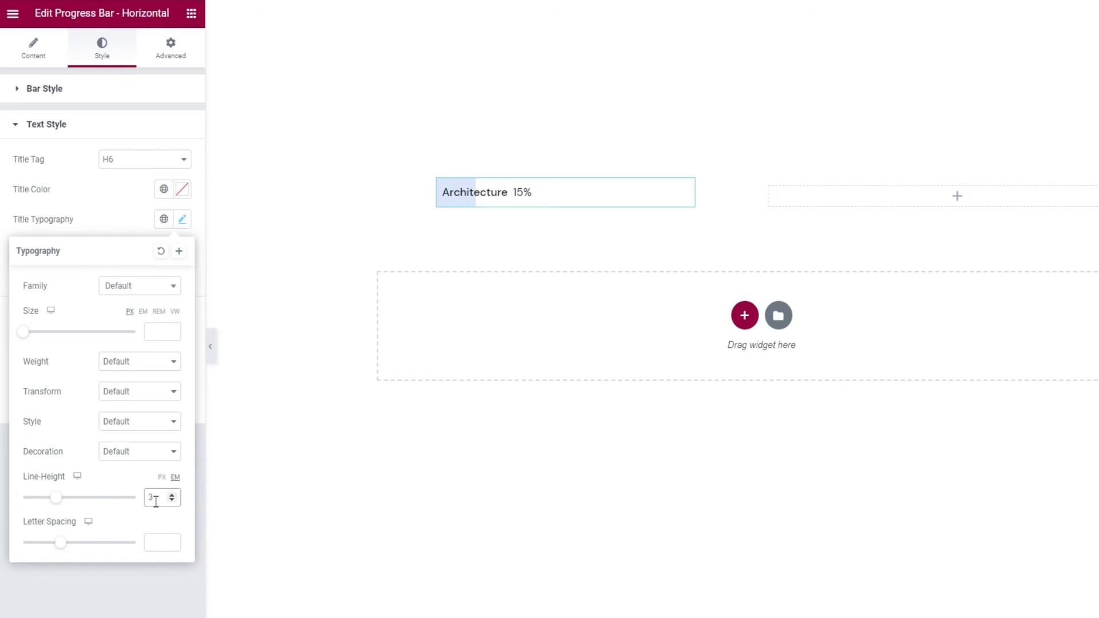
{"action": "double_click", "coordinate": [156, 499]}
{"action": "key", "text": "BackSpace"}
{"action": "left_click", "coordinate": [141, 472]}
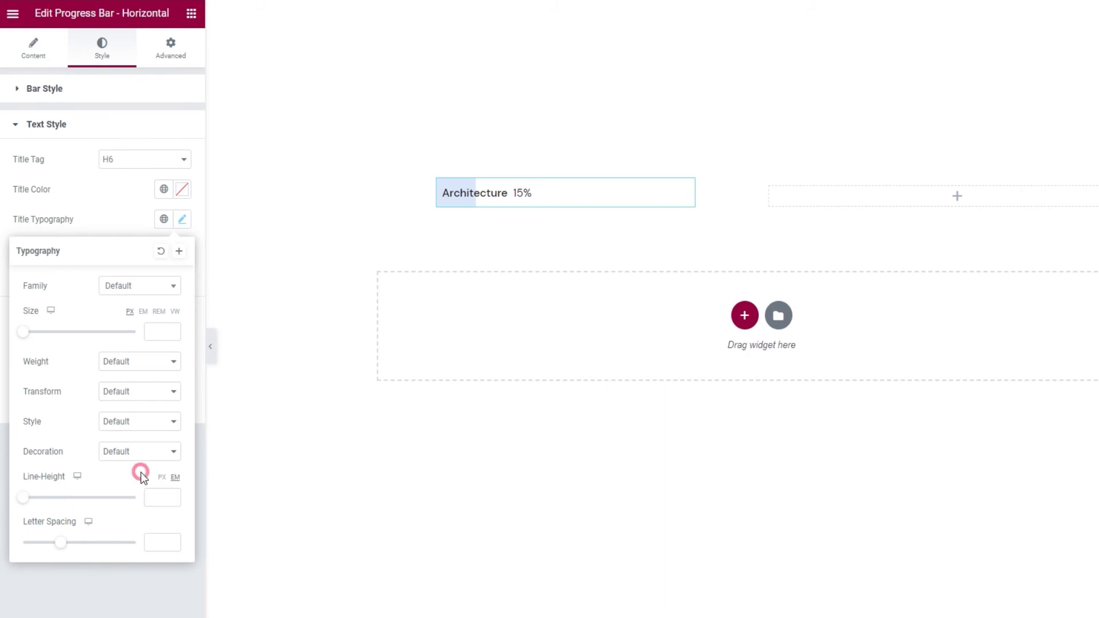
{"action": "left_click", "coordinate": [152, 540]}
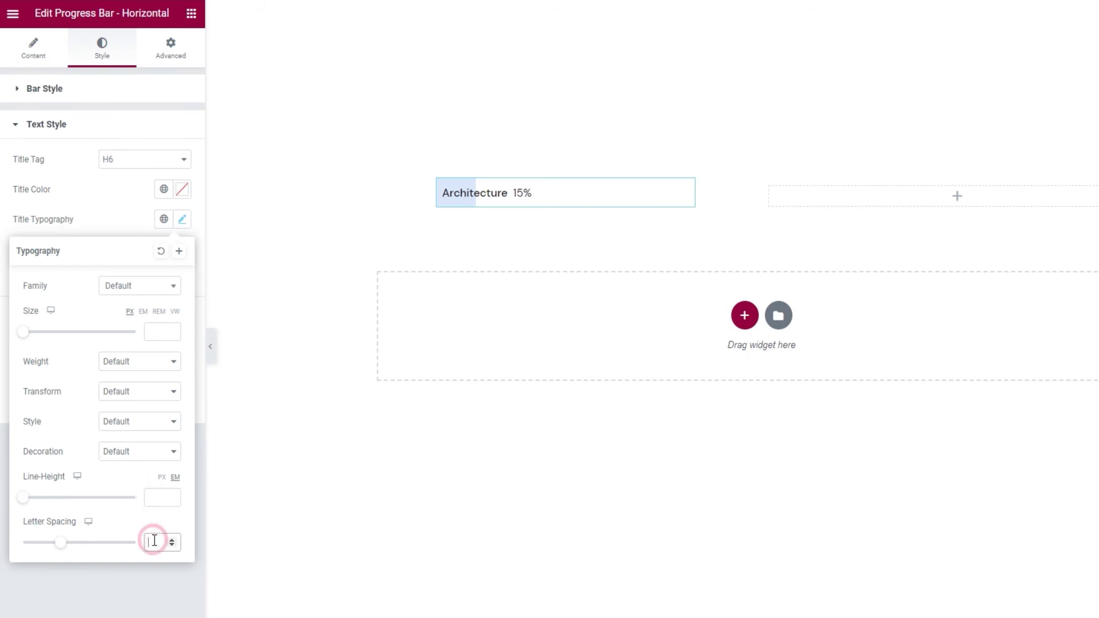
{"action": "type", "text": "2"}
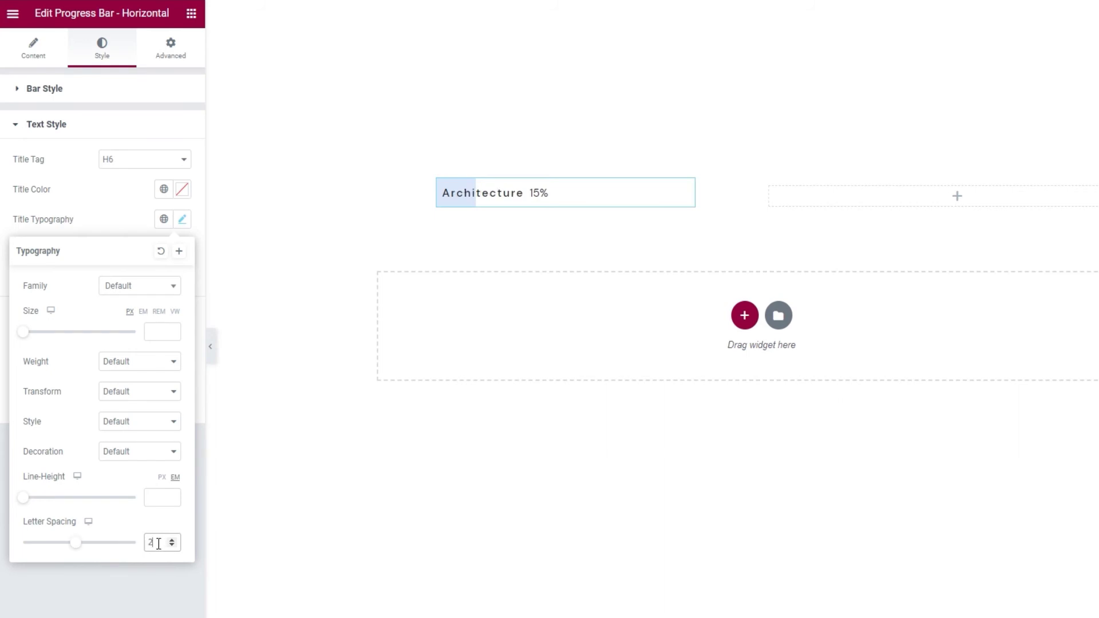
{"action": "double_click", "coordinate": [147, 543]}
{"action": "key", "text": "BackSpace"}
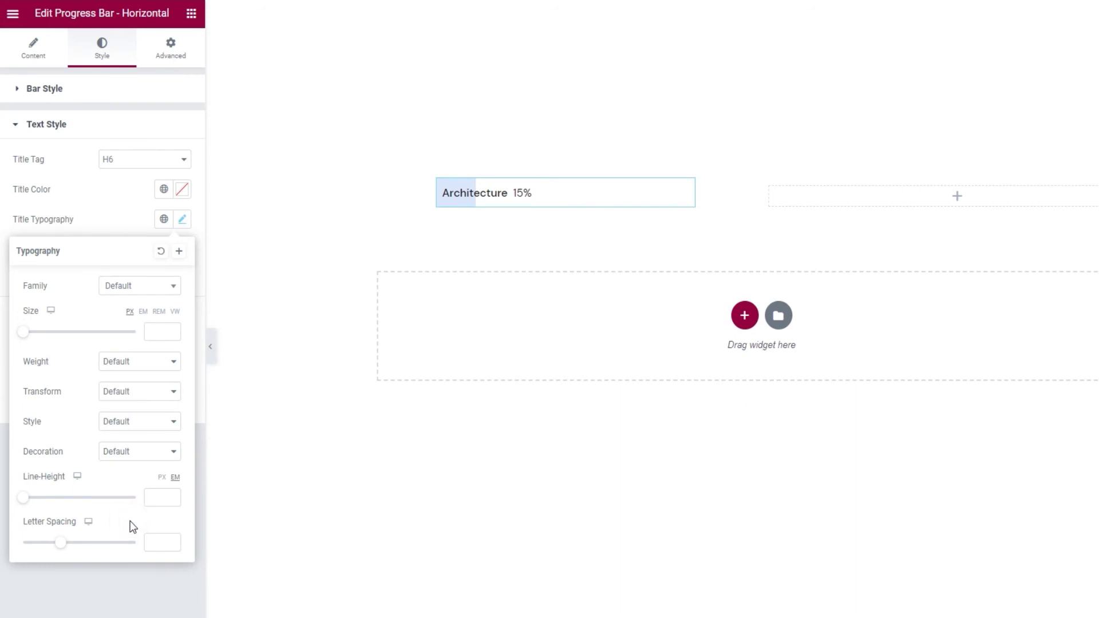
{"action": "left_click", "coordinate": [138, 218]}
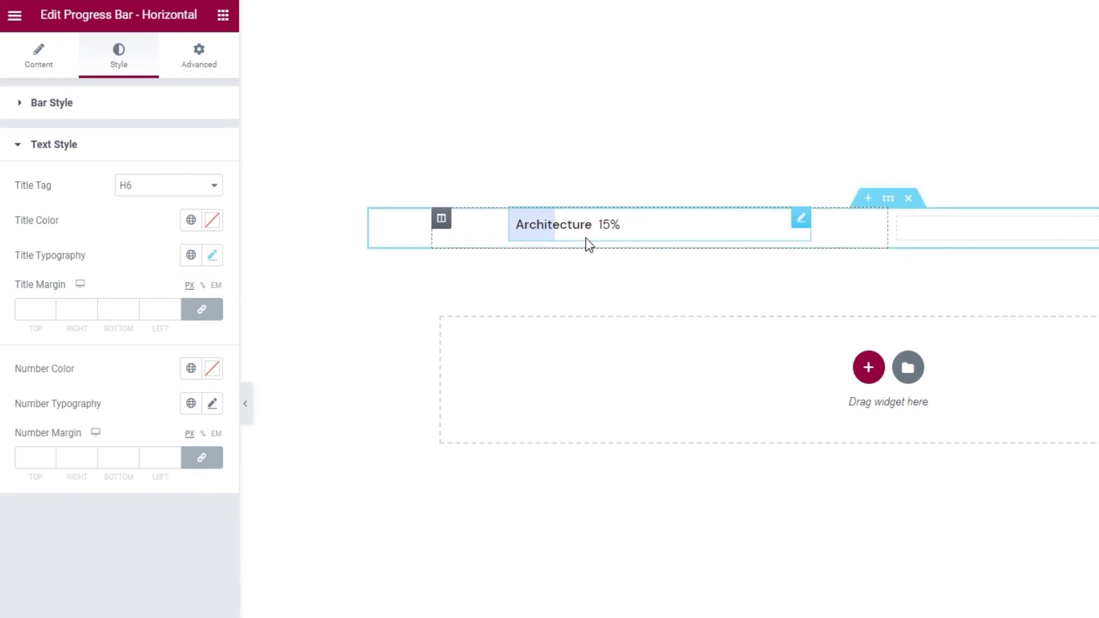
Unlink the Title Margin and enter 2 px bottom and 15 px left
{"action": "left_click", "coordinate": [215, 318]}
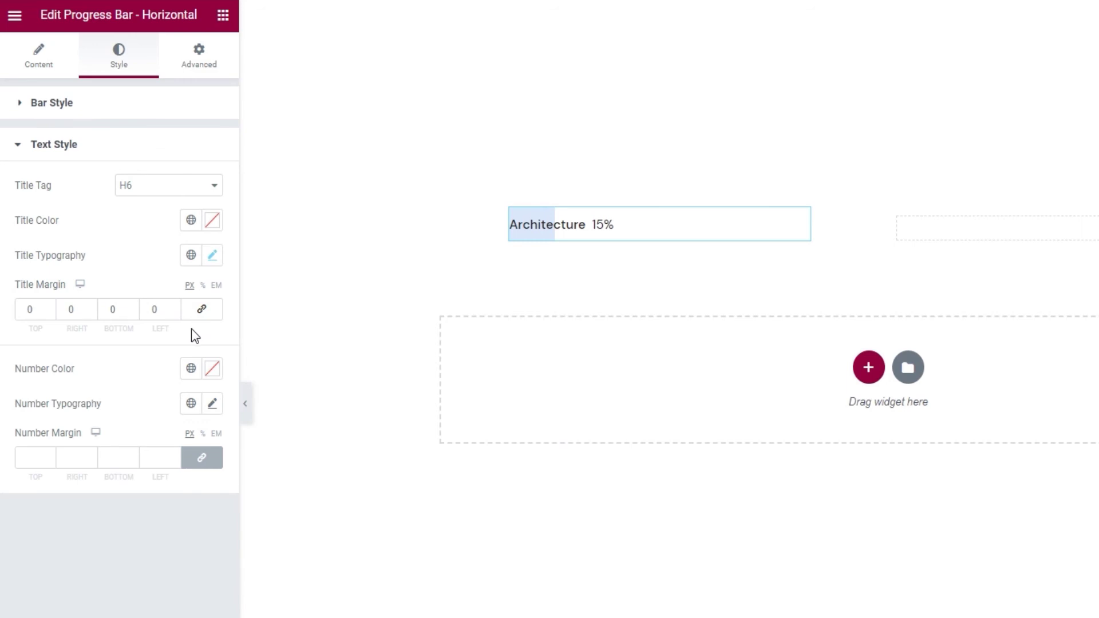
{"action": "left_click", "coordinate": [117, 312]}
{"action": "type", "text": "2"}
{"action": "left_click", "coordinate": [146, 309]}
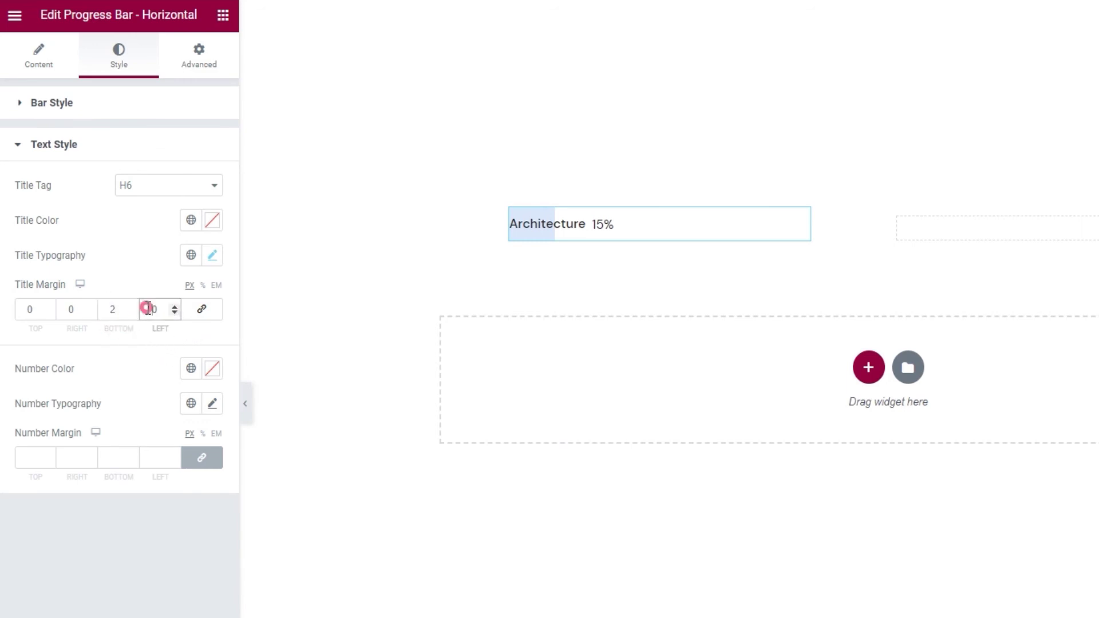
{"action": "type", "text": "15"}
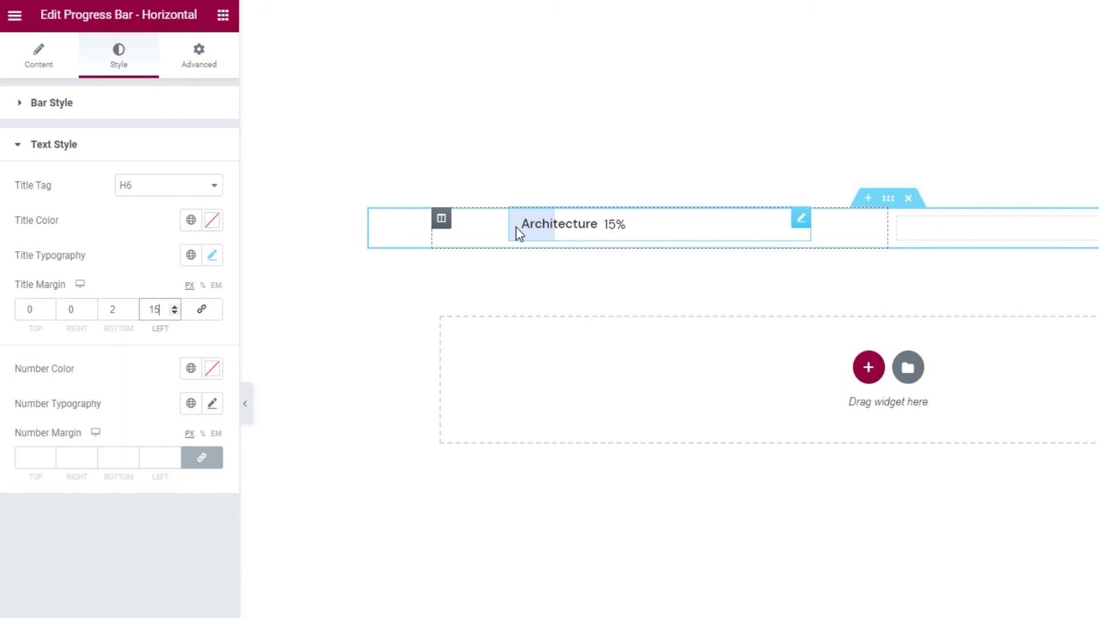
{"action": "left_click", "coordinate": [143, 260]}
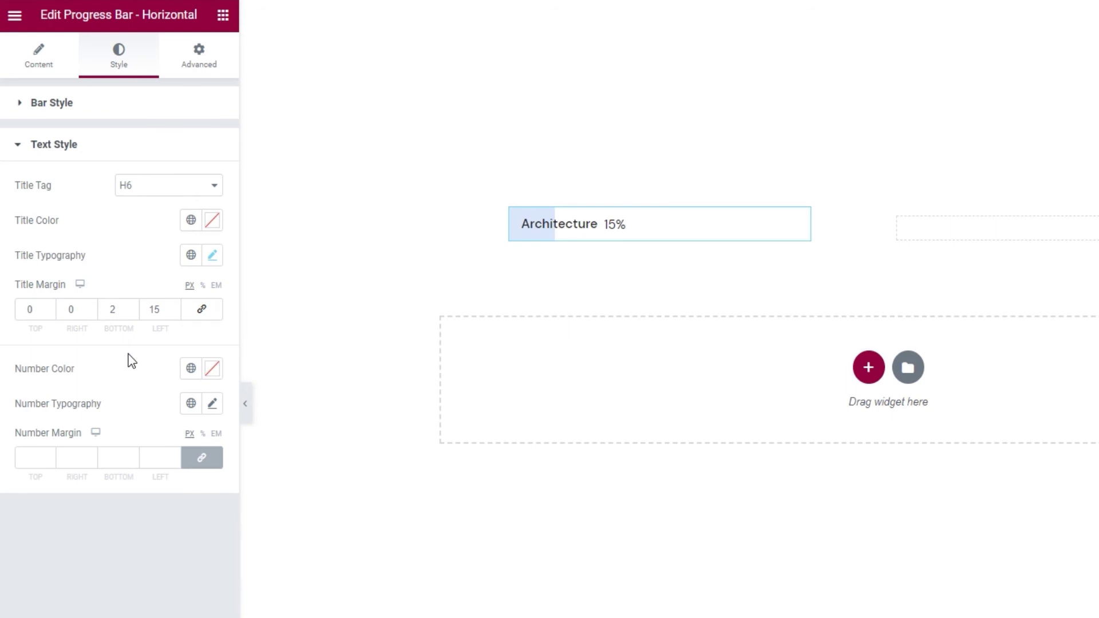
Set the 15% number's typography weight to 500, leaving its colour unchanged
{"action": "left_click", "coordinate": [212, 368]}
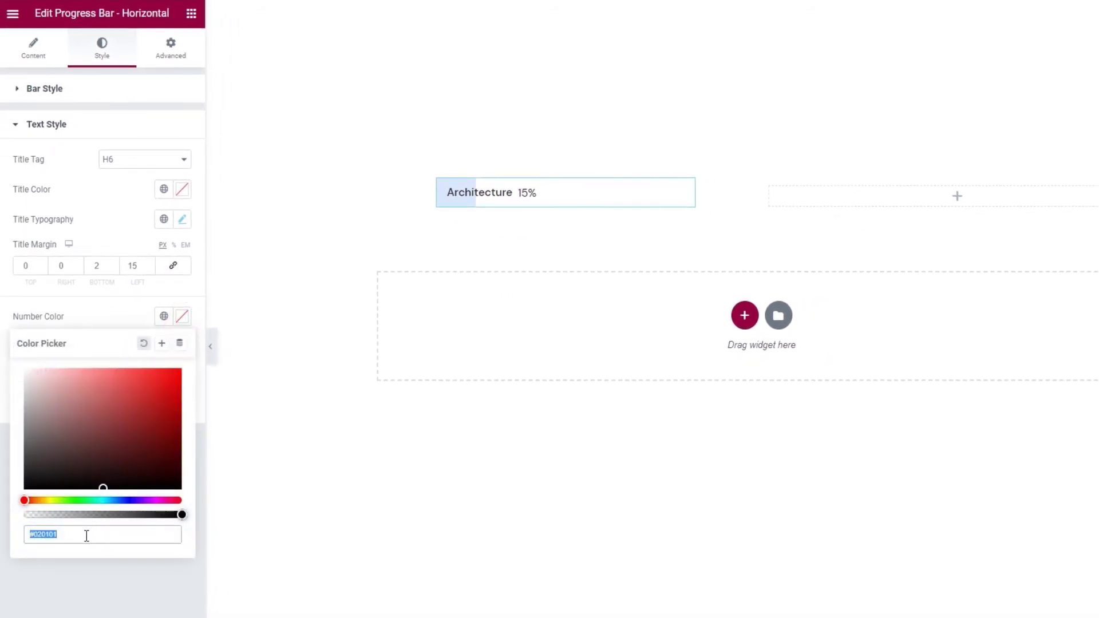
{"action": "left_click", "coordinate": [121, 321]}
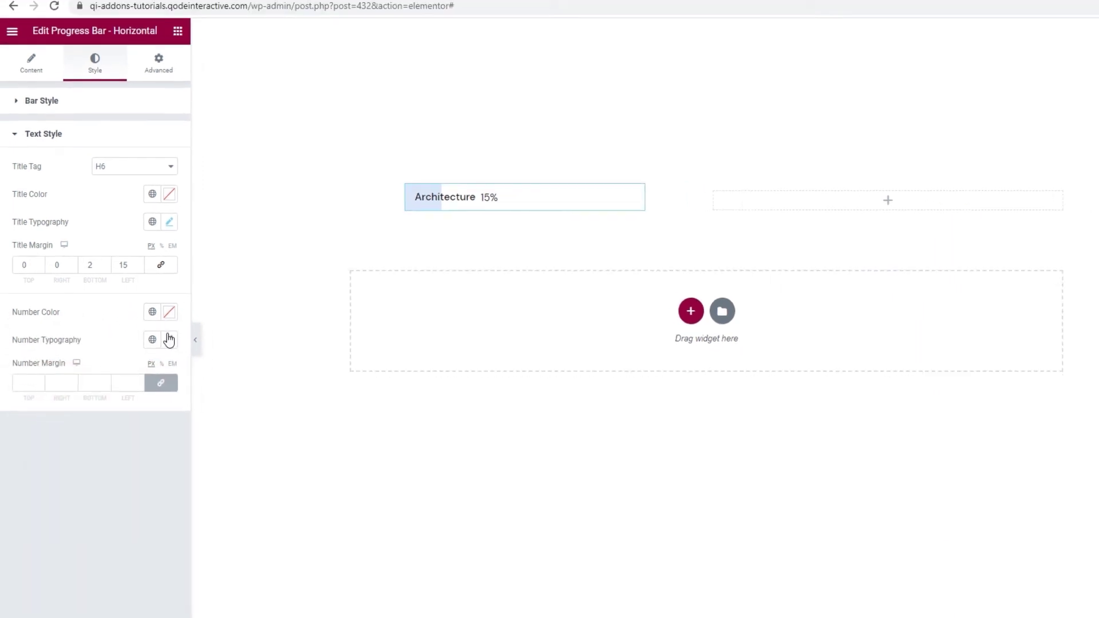
{"action": "left_click", "coordinate": [182, 346]}
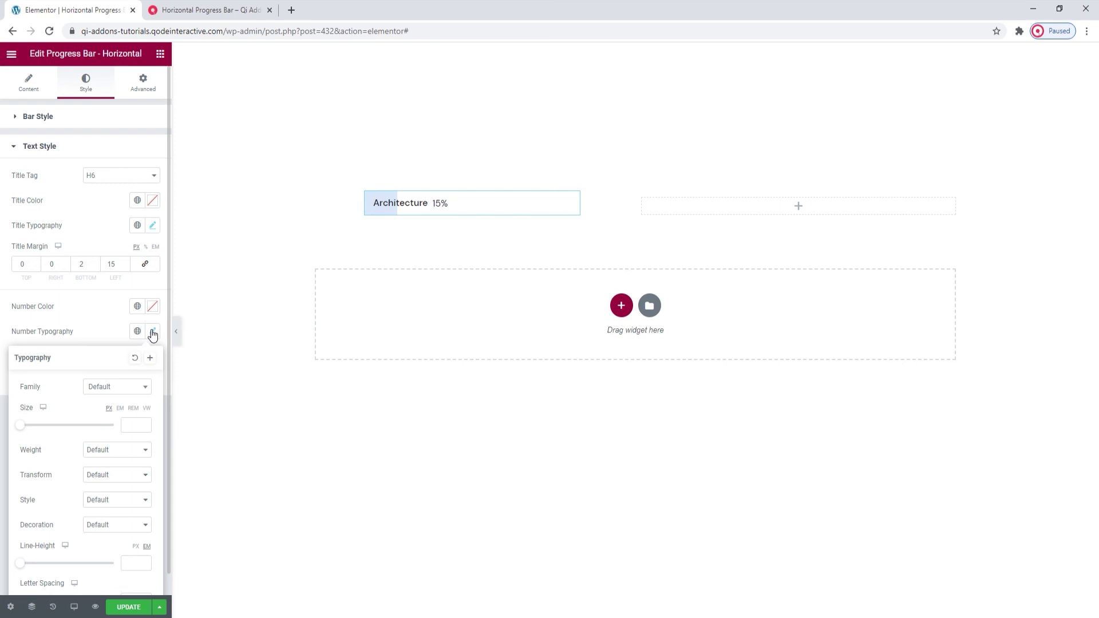
{"action": "left_click", "coordinate": [119, 449]}
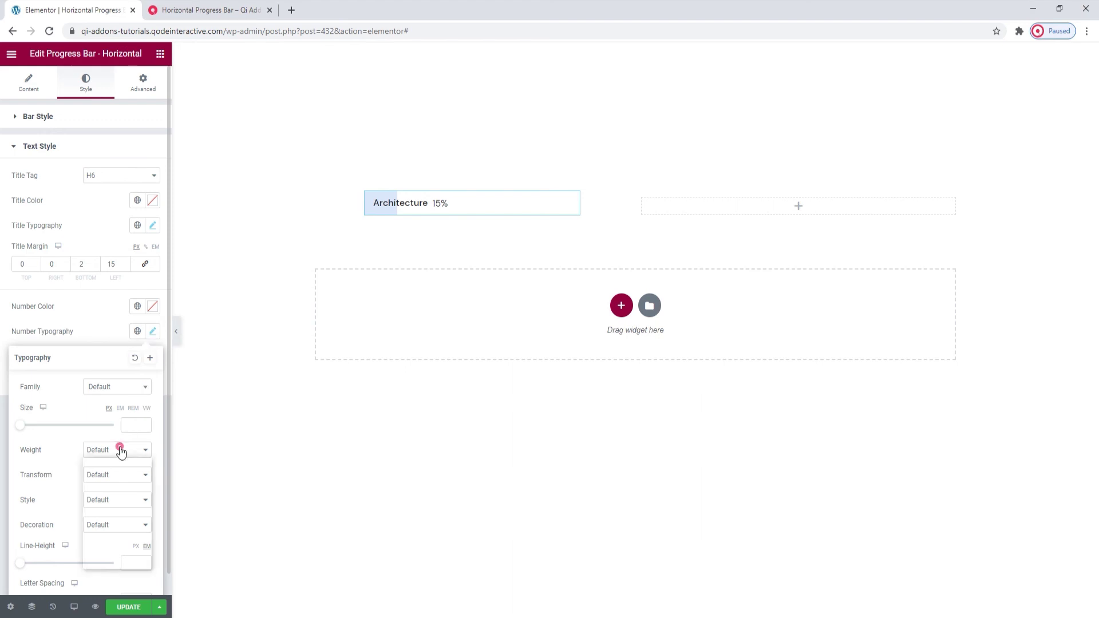
{"action": "left_click", "coordinate": [110, 499]}
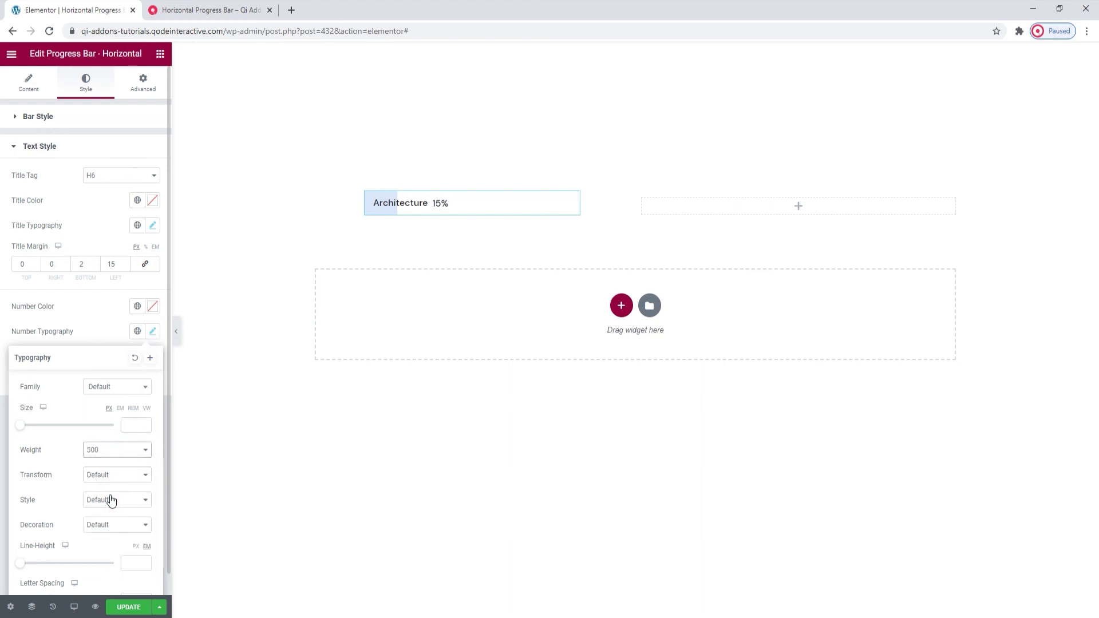
{"action": "left_click", "coordinate": [97, 333]}
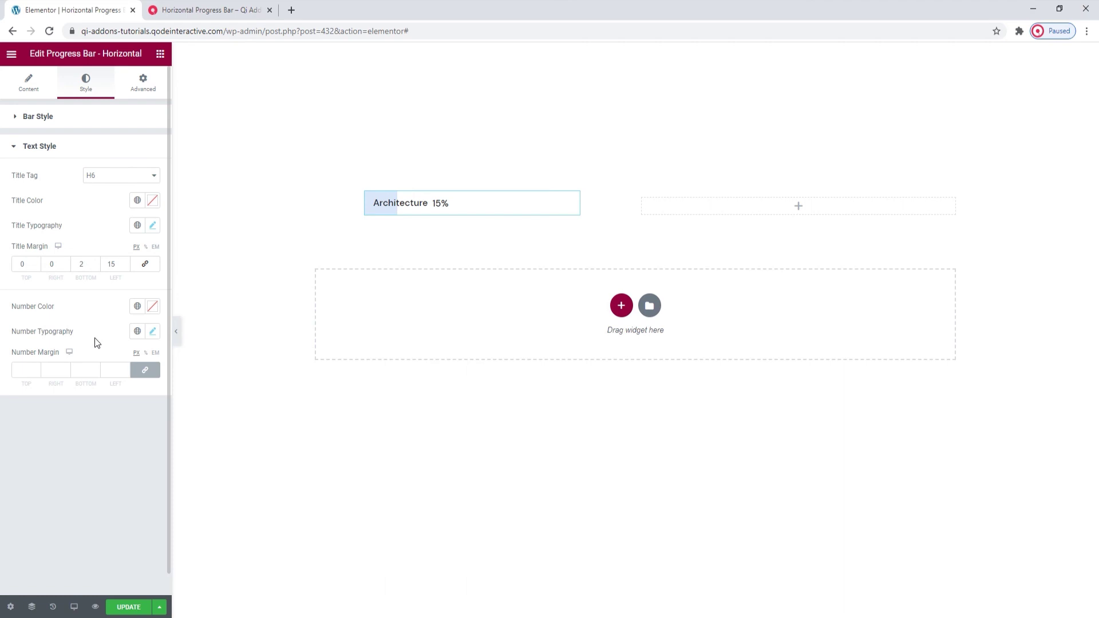
Unlink the Number Margin and enter 2 px bottom and 15 px left
{"action": "left_click", "coordinate": [144, 370]}
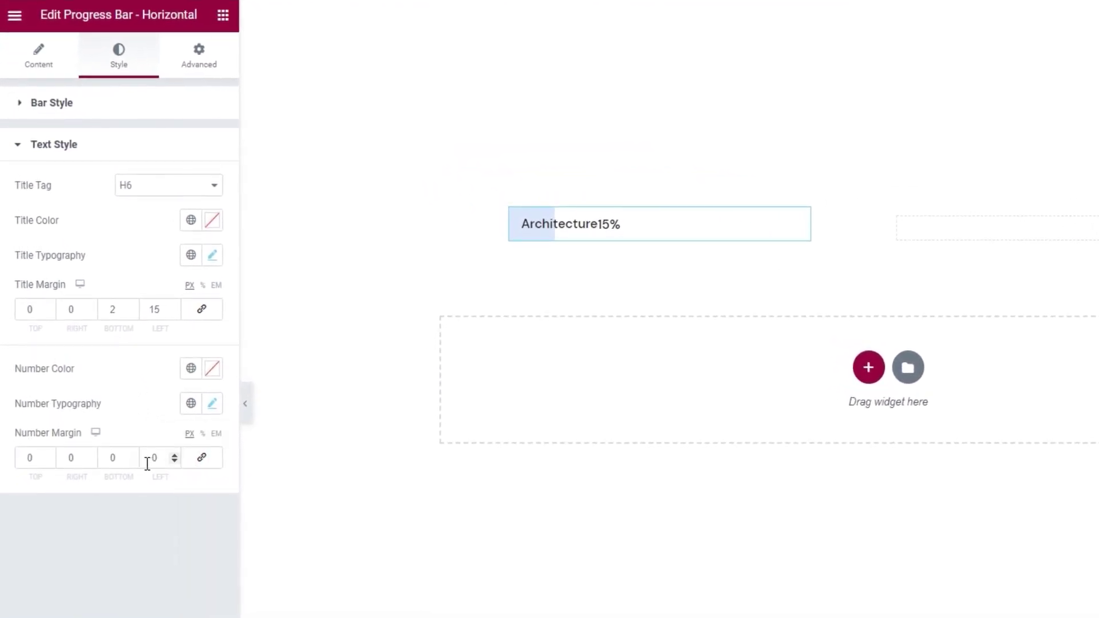
{"action": "left_click", "coordinate": [110, 453]}
{"action": "type", "text": "2"}
{"action": "left_click", "coordinate": [150, 455]}
{"action": "type", "text": "15"}
{"action": "left_click", "coordinate": [156, 411]}
Duplicate the Architecture progress bar, then switch to the Qi Addons demo page
{"action": "right_click", "coordinate": [572, 235]}
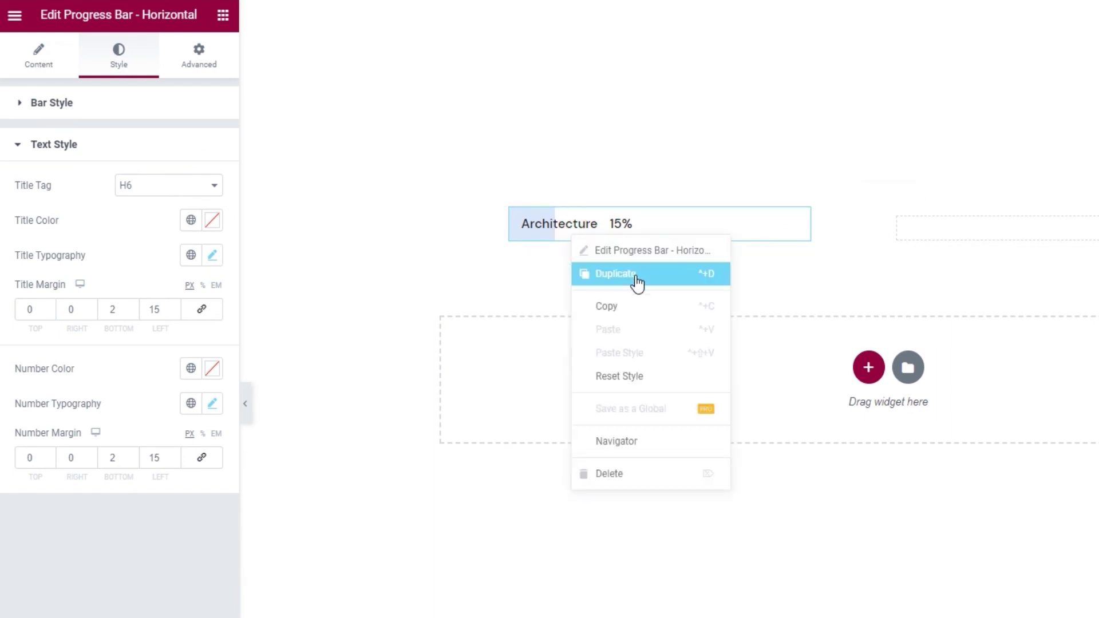
{"action": "left_click", "coordinate": [636, 276]}
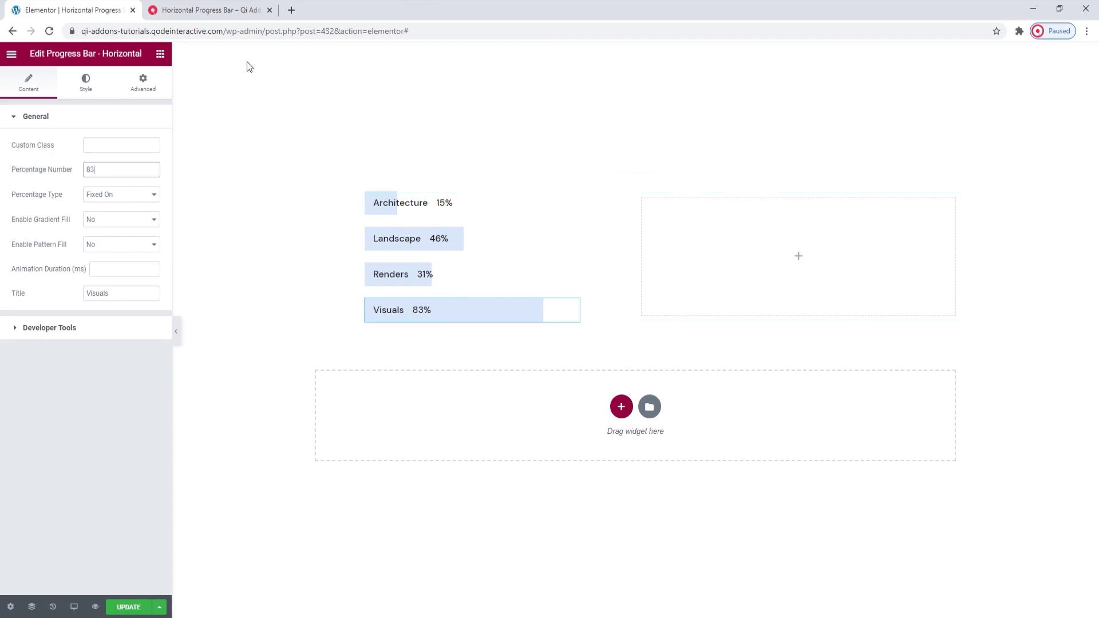
{"action": "left_click", "coordinate": [228, 10]}
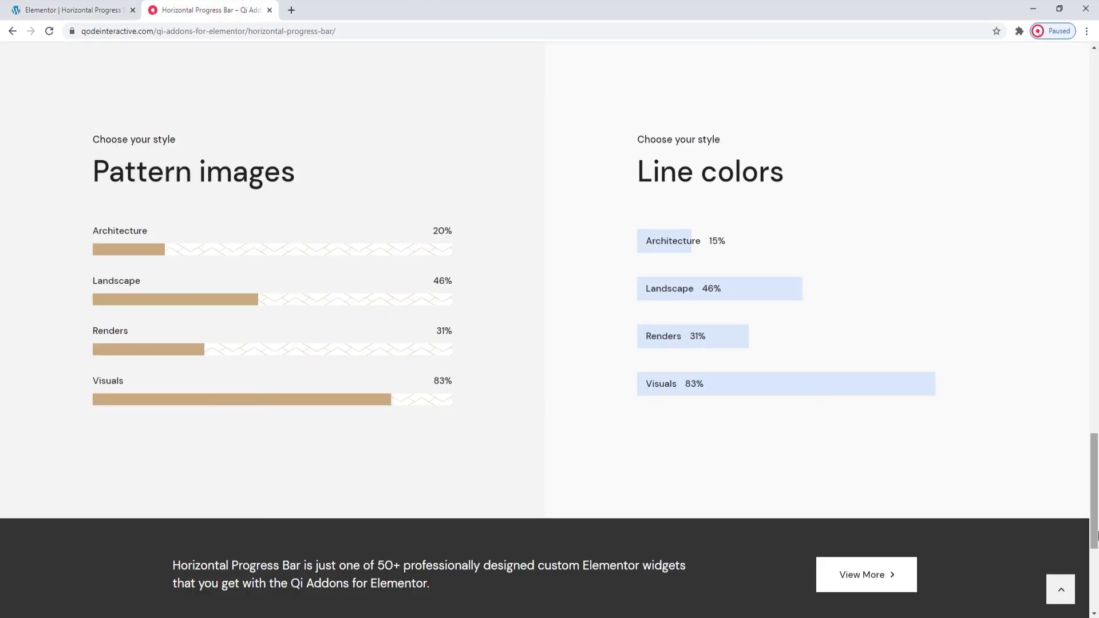